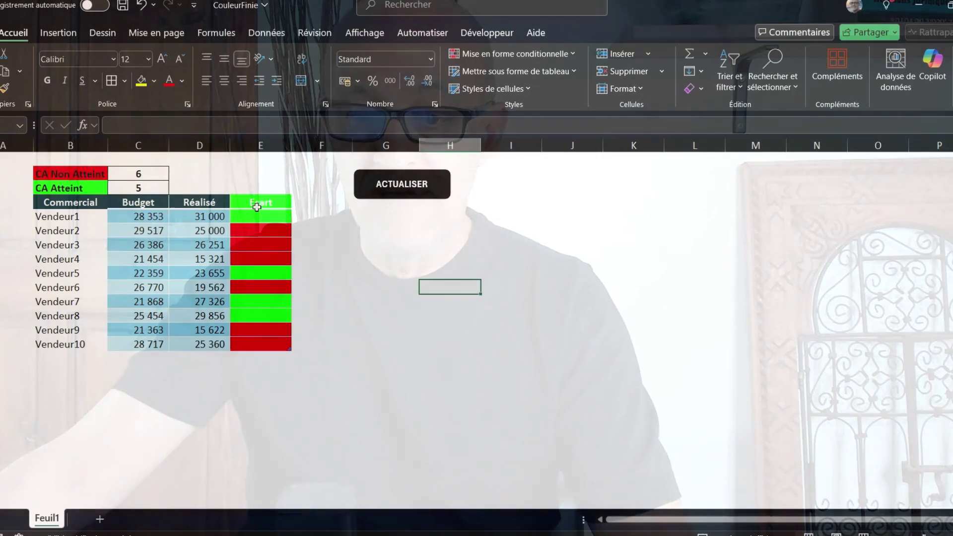
# Step: Review how Vendeur1's and Vendeur2's Ecart colours reflect their Budget versus Réalisé values
pyautogui.click(258, 205)
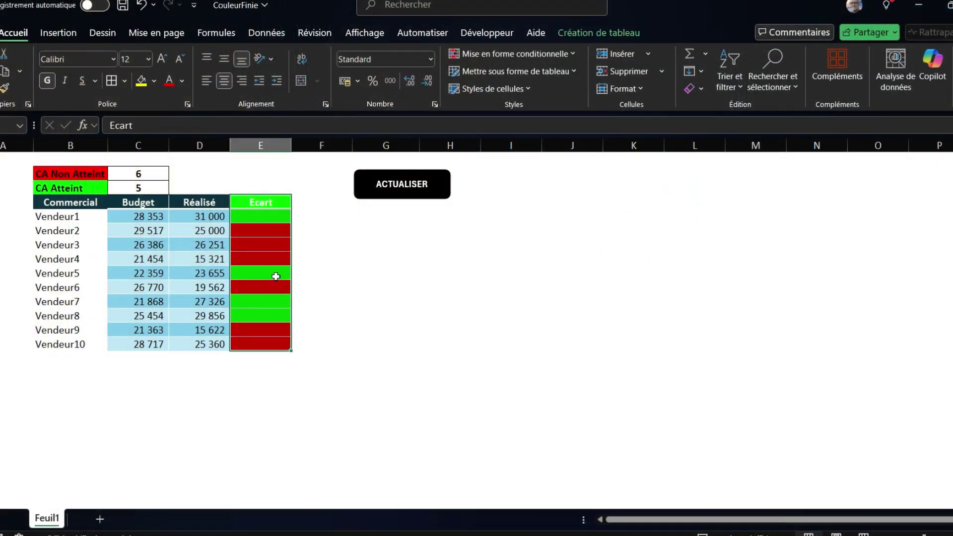
pyautogui.click(439, 295)
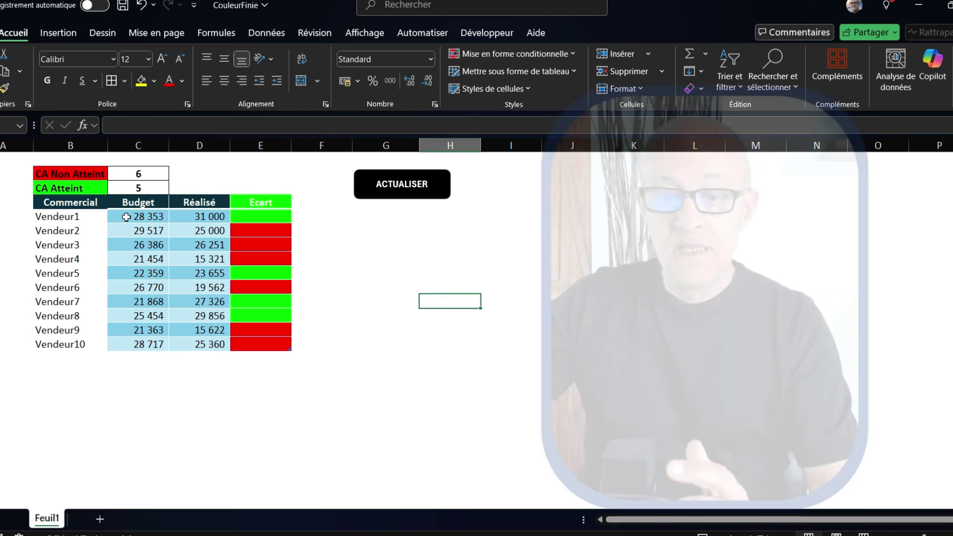
pyautogui.click(251, 220)
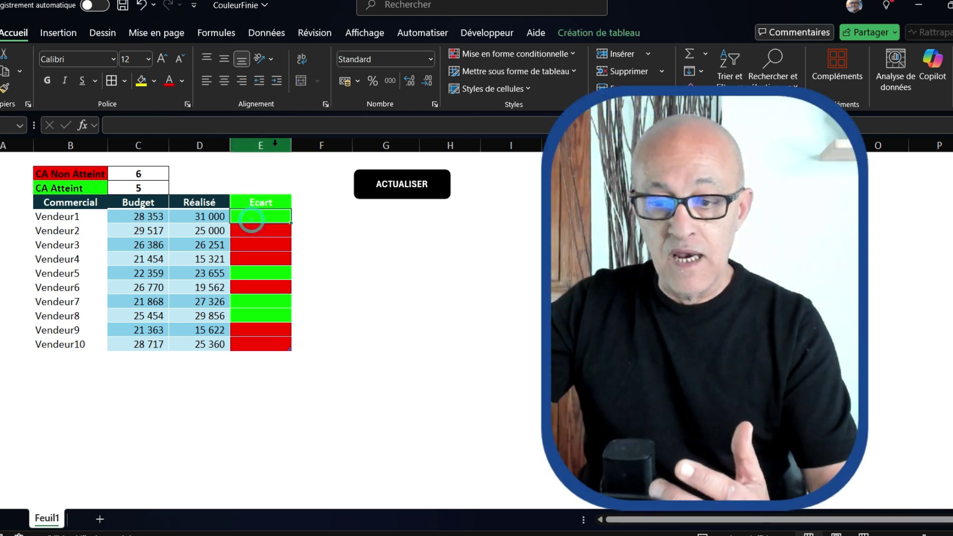
pyautogui.click(198, 215)
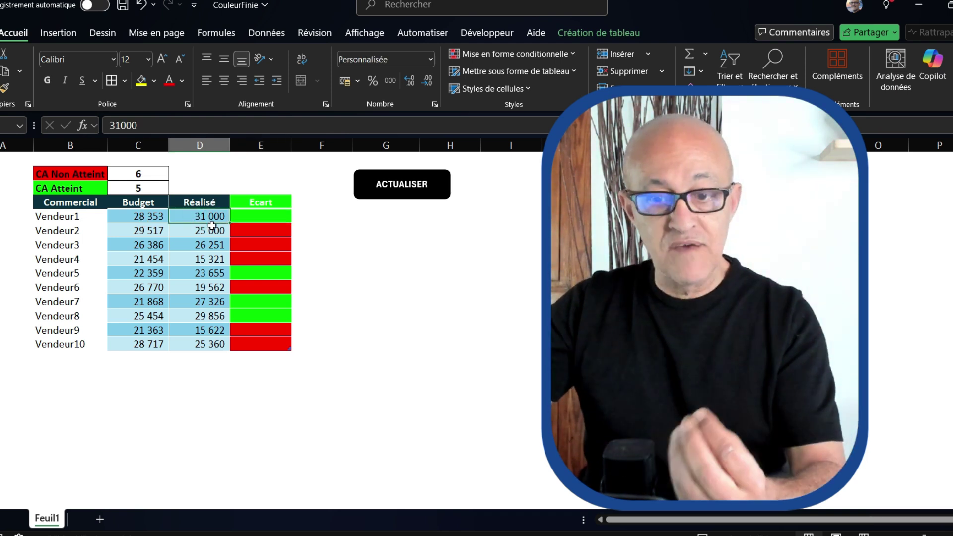
pyautogui.click(144, 218)
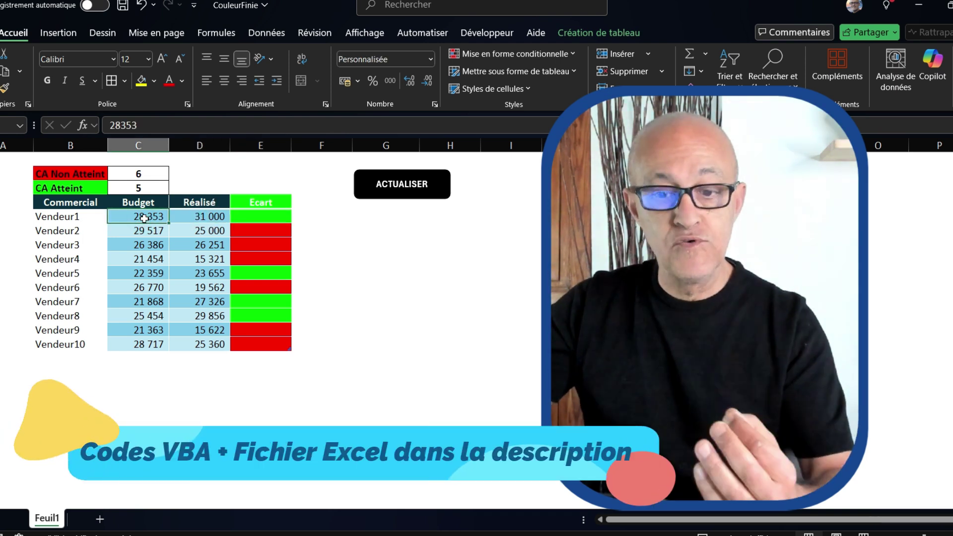
pyautogui.click(149, 243)
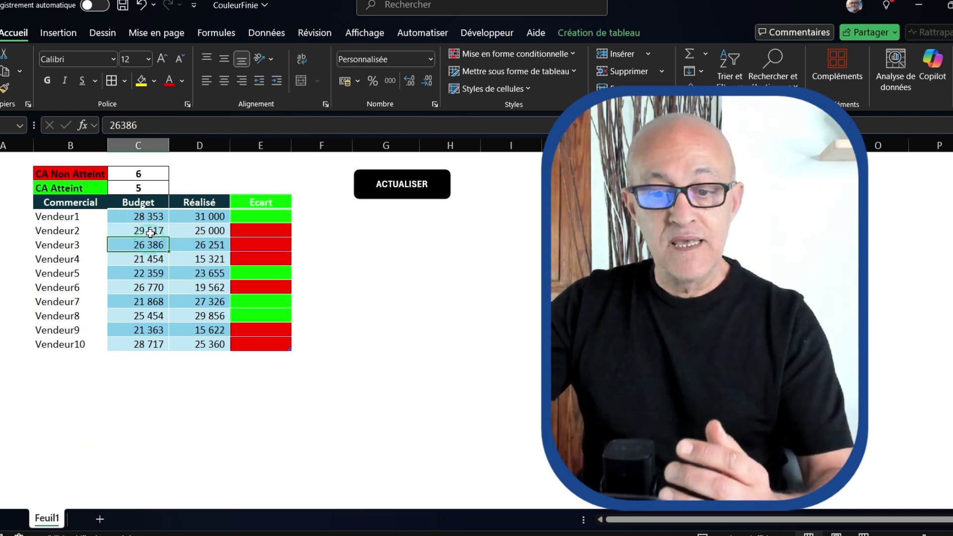
pyautogui.click(266, 231)
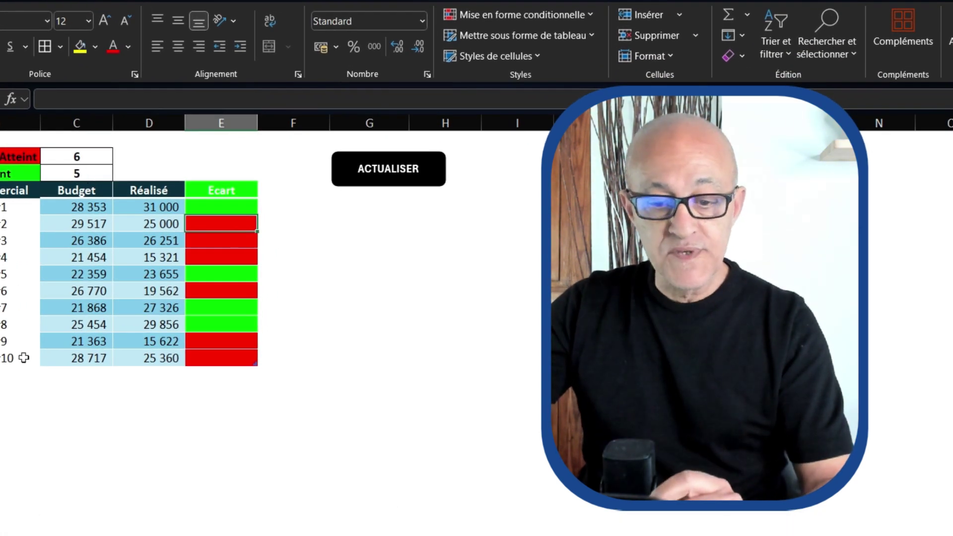
# Step: Enter Vendeur11 with a Budget of 10 000 and a Réalisé of 25 000
pyautogui.write('Vendeur11')
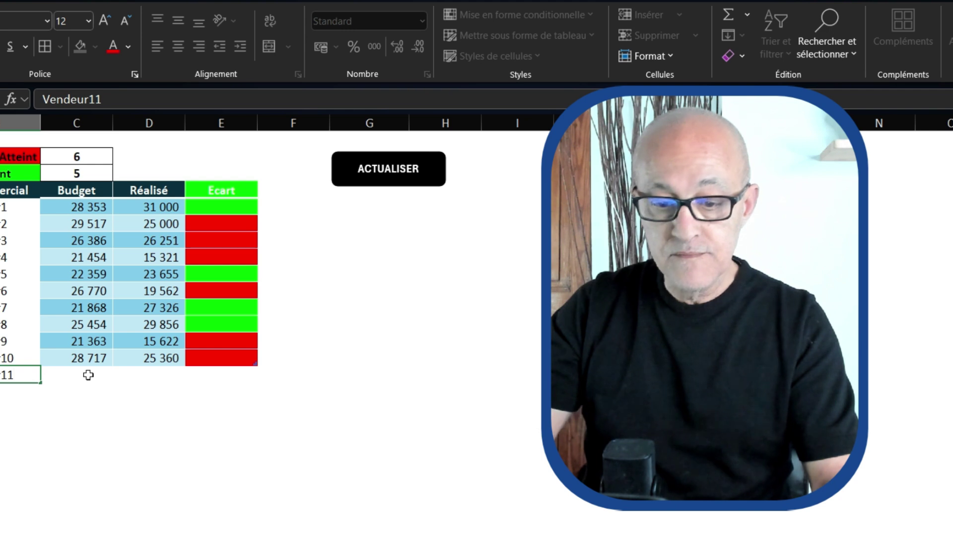
pyautogui.press('Return')
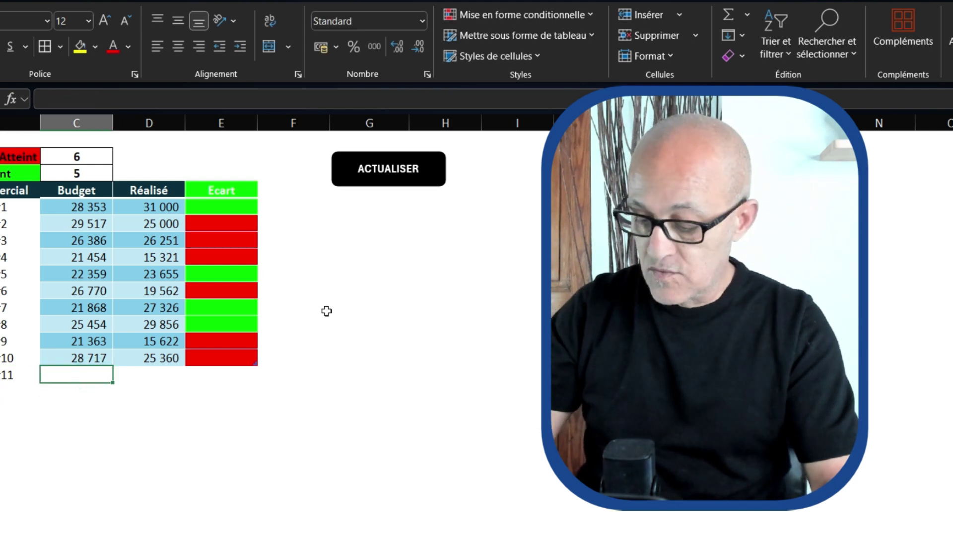
pyautogui.write('10 000')
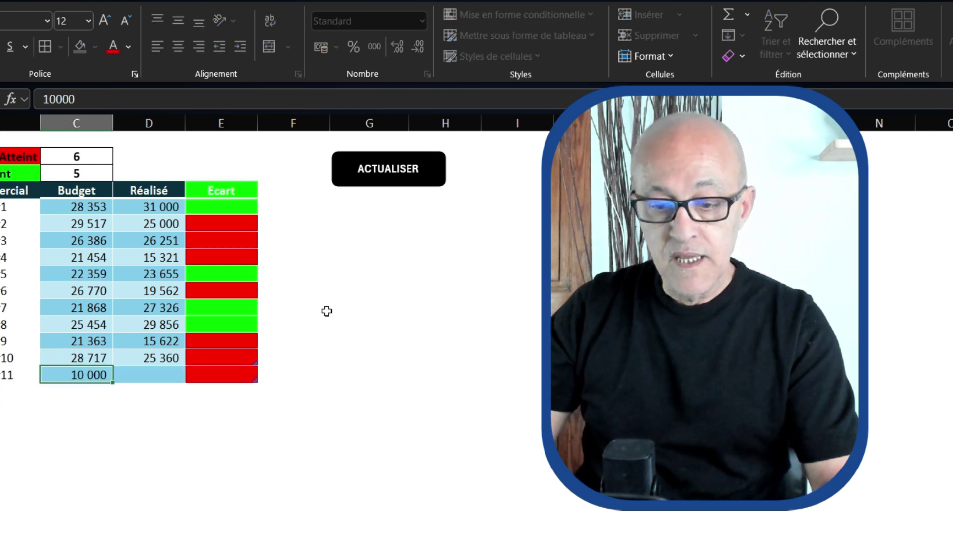
pyautogui.press('Tab')
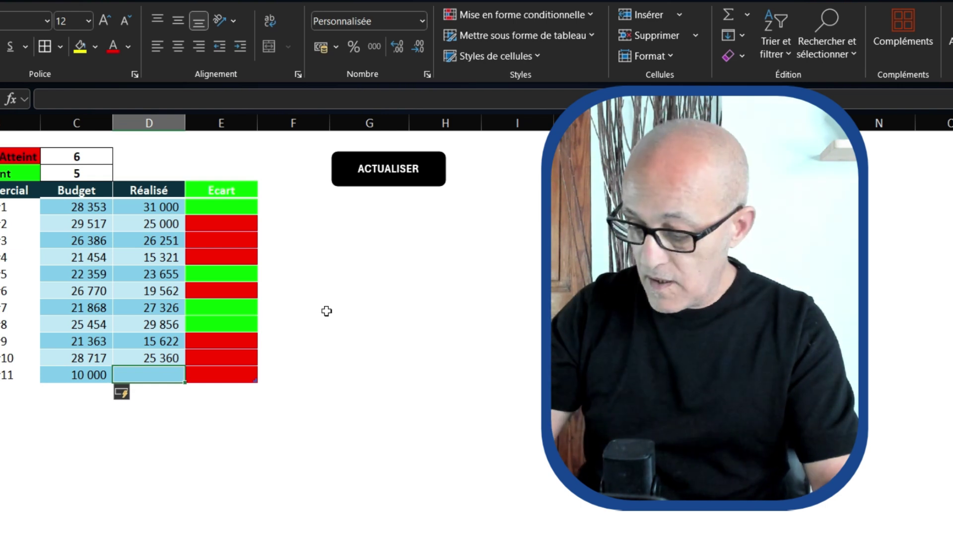
pyautogui.write('25 000')
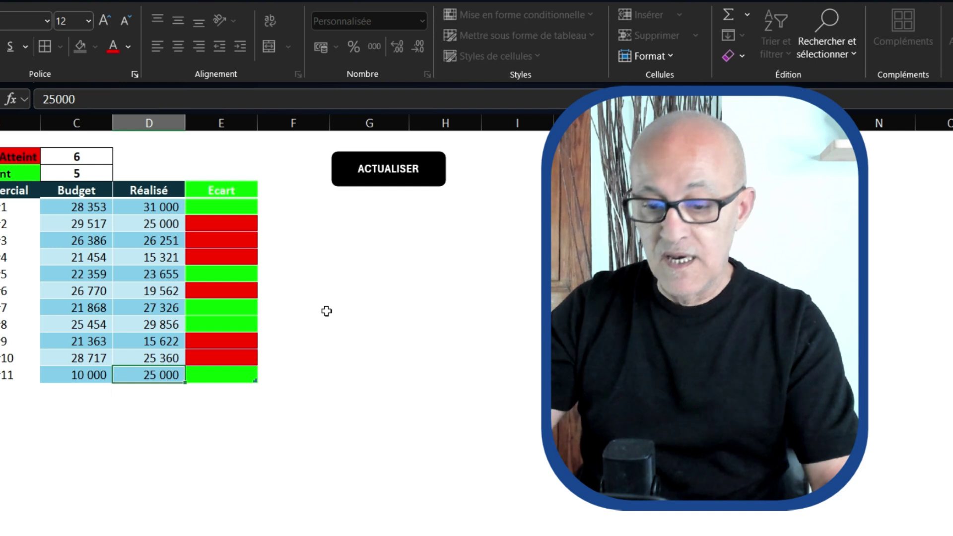
pyautogui.press('Return')
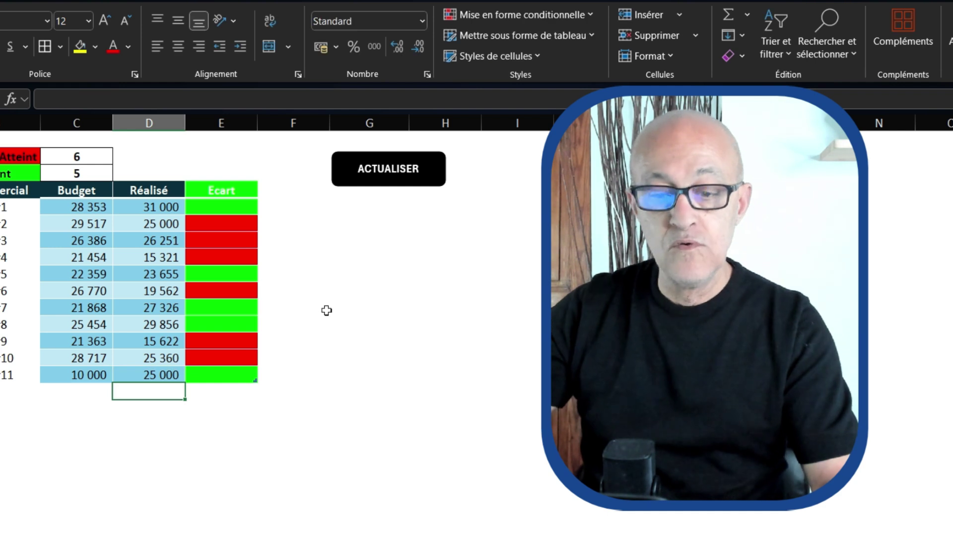
# Step: Check the counts, delete the Vendeur11 row, and refresh with ACTUALISER so CA Atteint shows 5
pyautogui.click(229, 376)
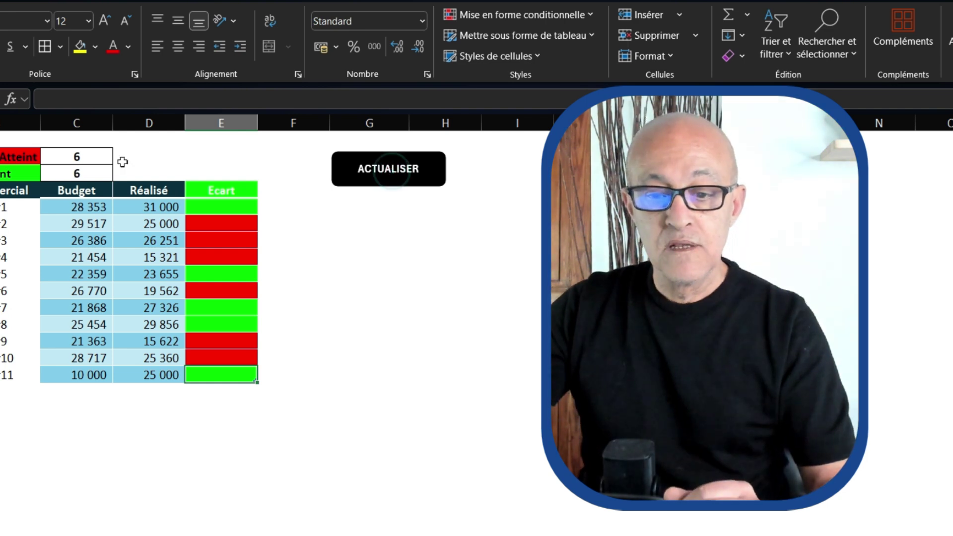
pyautogui.click(79, 156)
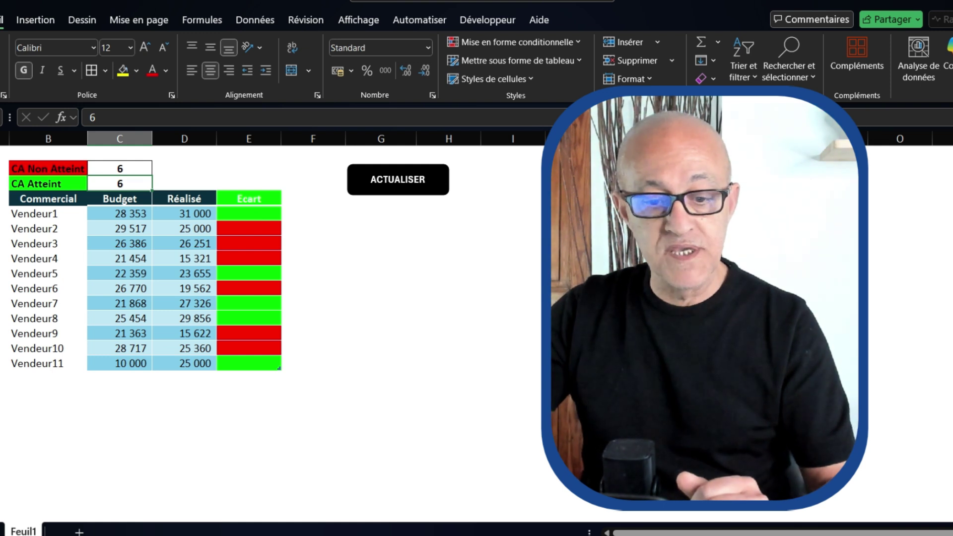
pyautogui.click(3, 363)
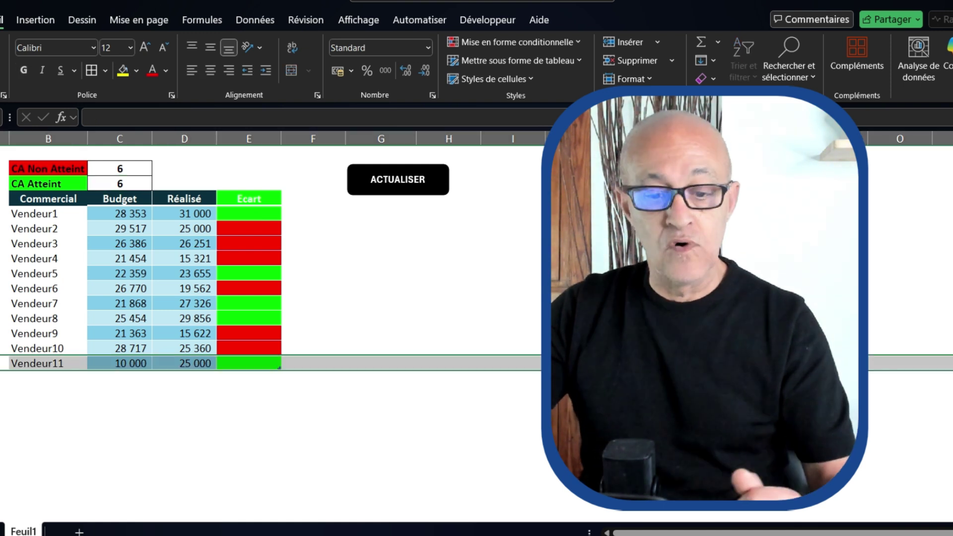
pyautogui.rightClick(4, 363)
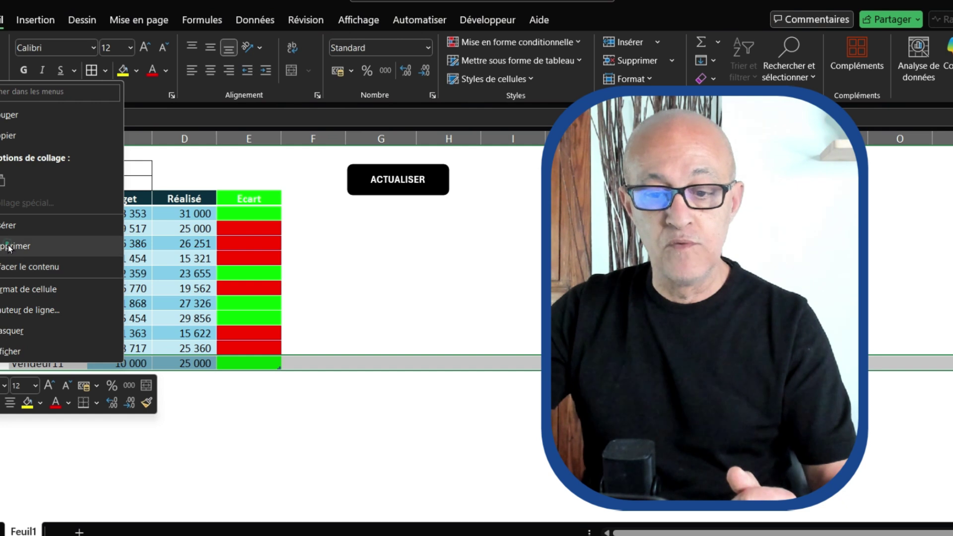
pyautogui.click(9, 246)
pyautogui.click(408, 188)
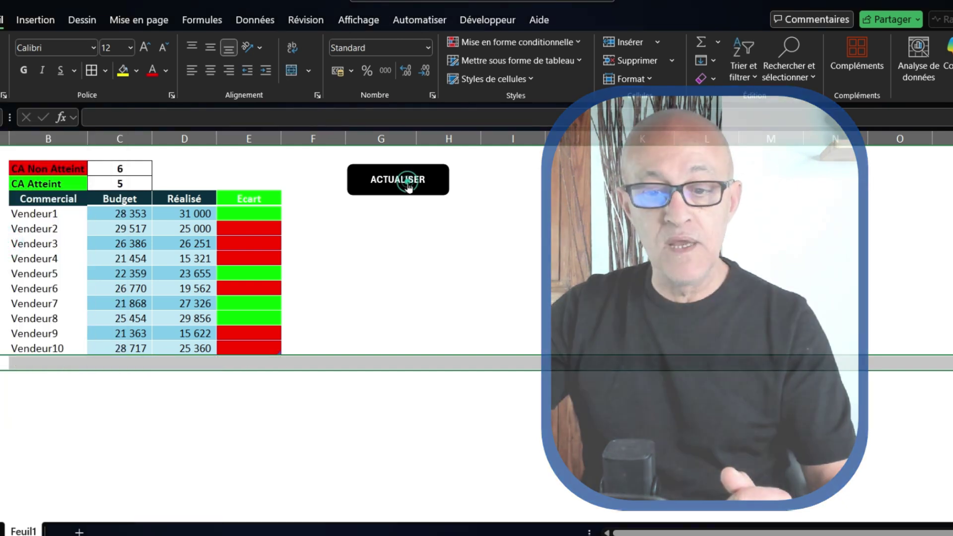
pyautogui.click(119, 184)
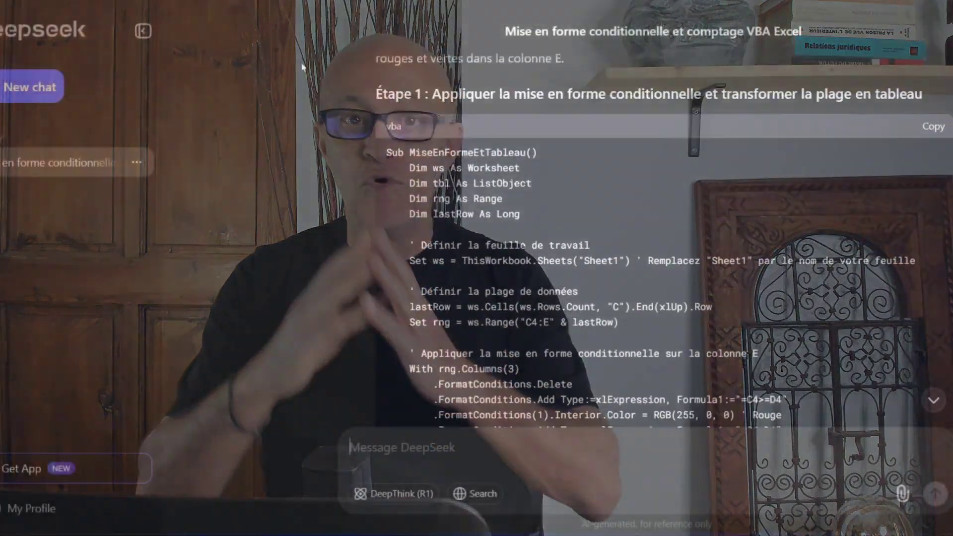
# Step: Scroll through the DeepSeek answer to review the Étape 1–3 VBA code and instructions
pyautogui.scroll(-5, 303, 69)
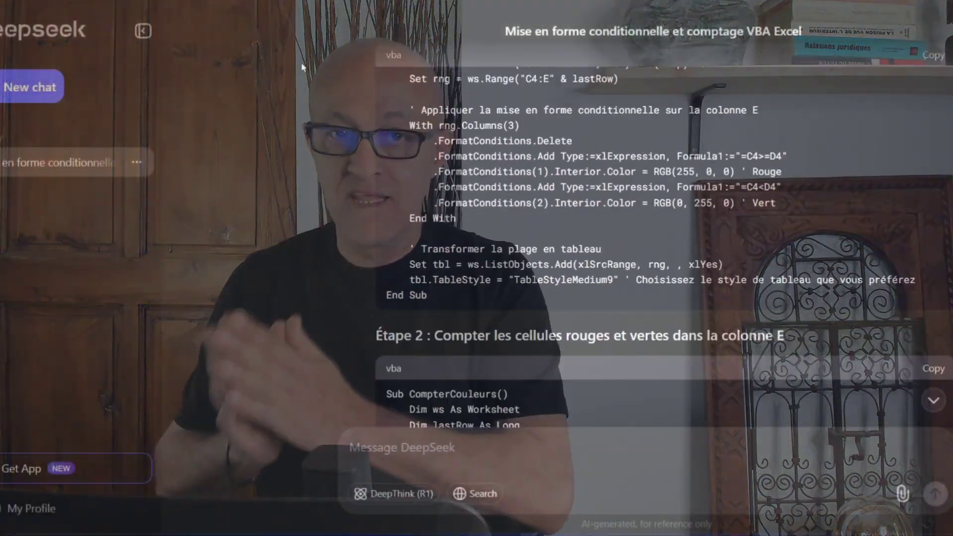
pyautogui.scroll(-2, 302, 74)
pyautogui.scroll(-5, 303, 85)
pyautogui.scroll(-5, 305, 94)
pyautogui.scroll(-3, 304, 99)
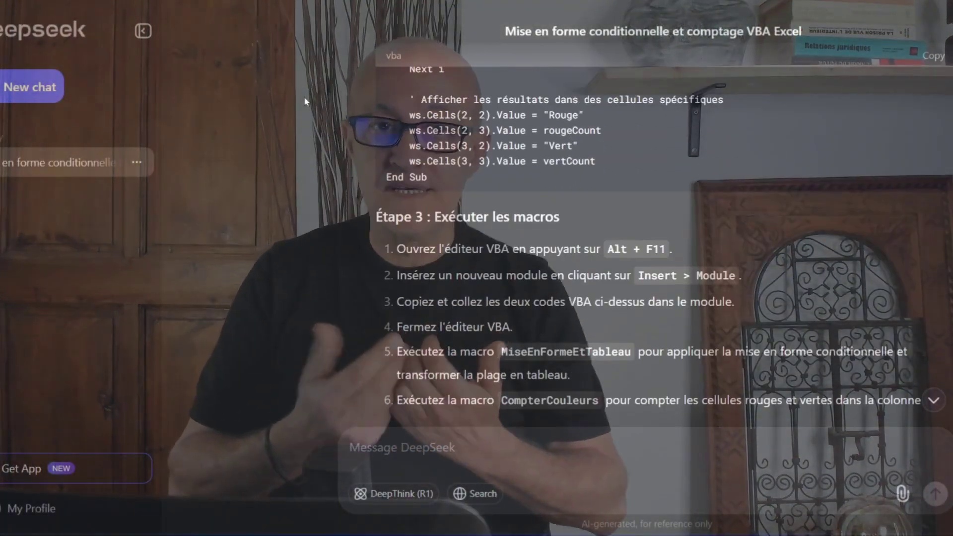
pyautogui.scroll(10, 303, 96)
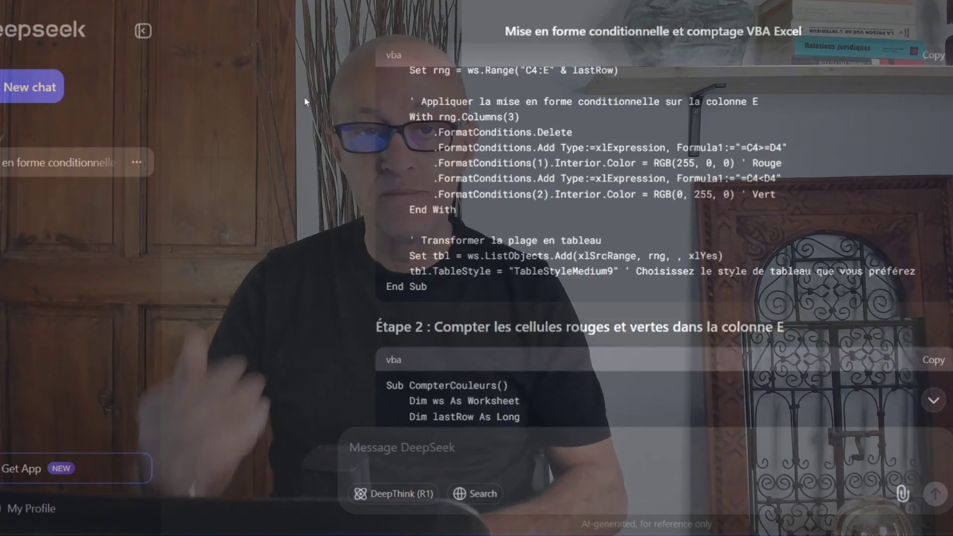
pyautogui.scroll(10, 303, 96)
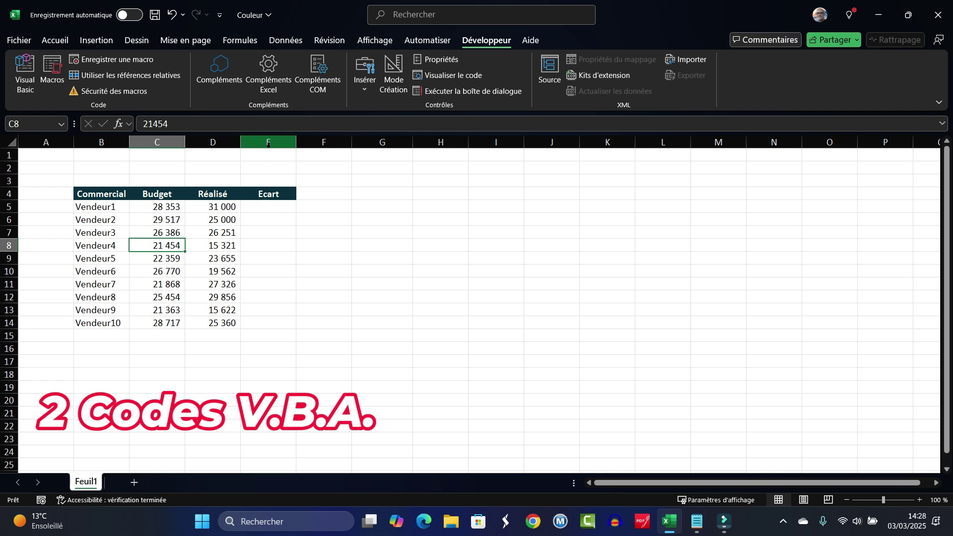
pyautogui.moveTo(264, 206); pyautogui.dragTo(270, 322)
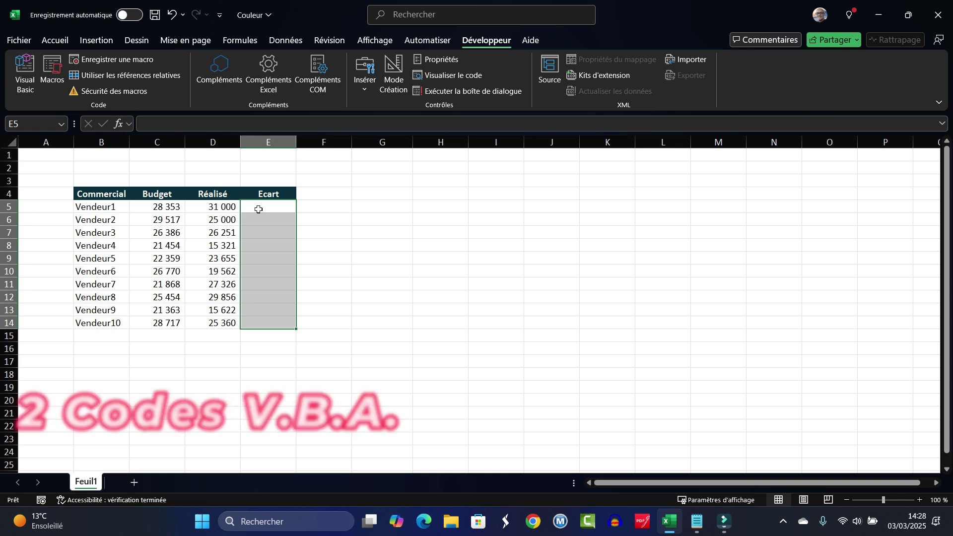
pyautogui.click(258, 209)
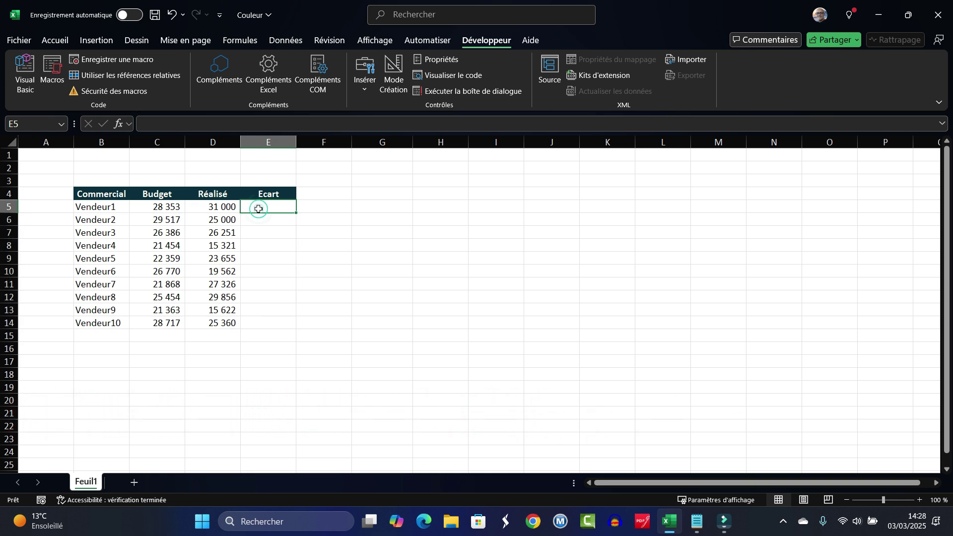
pyautogui.click(217, 209)
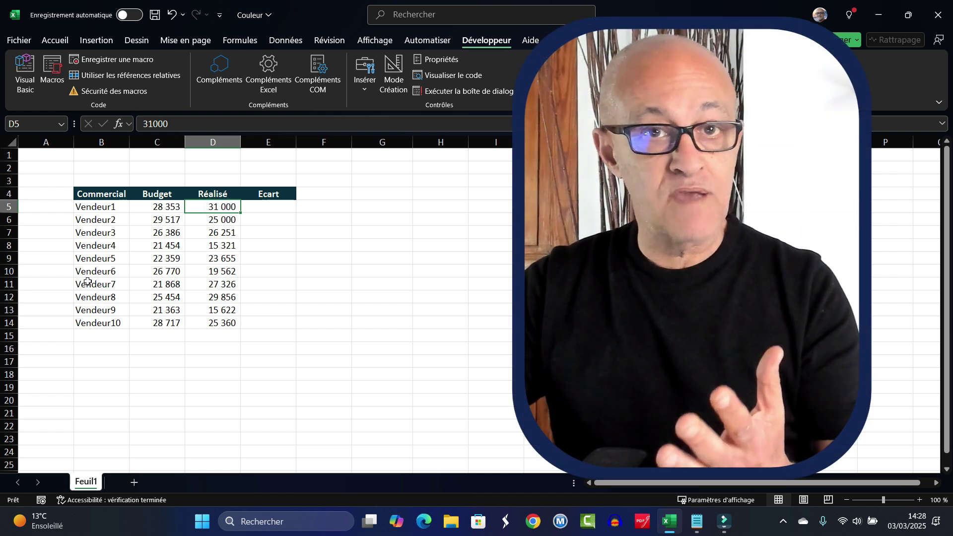
pyautogui.click(162, 210)
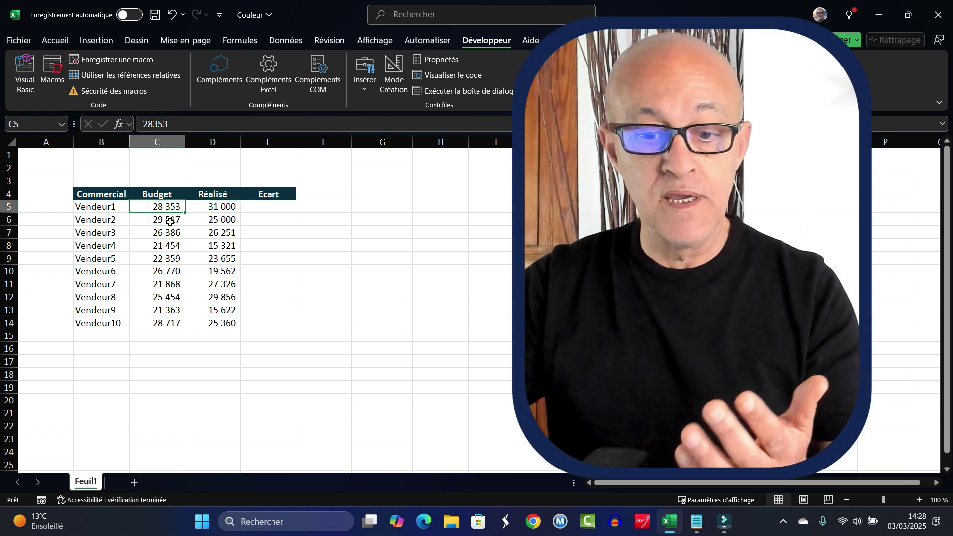
pyautogui.click(174, 220)
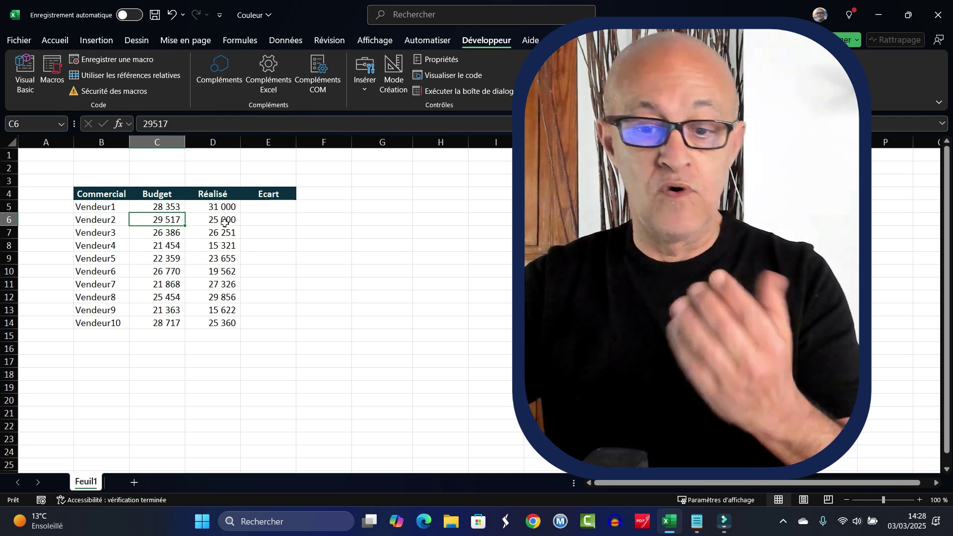
pyautogui.click(224, 222)
pyautogui.click(174, 222)
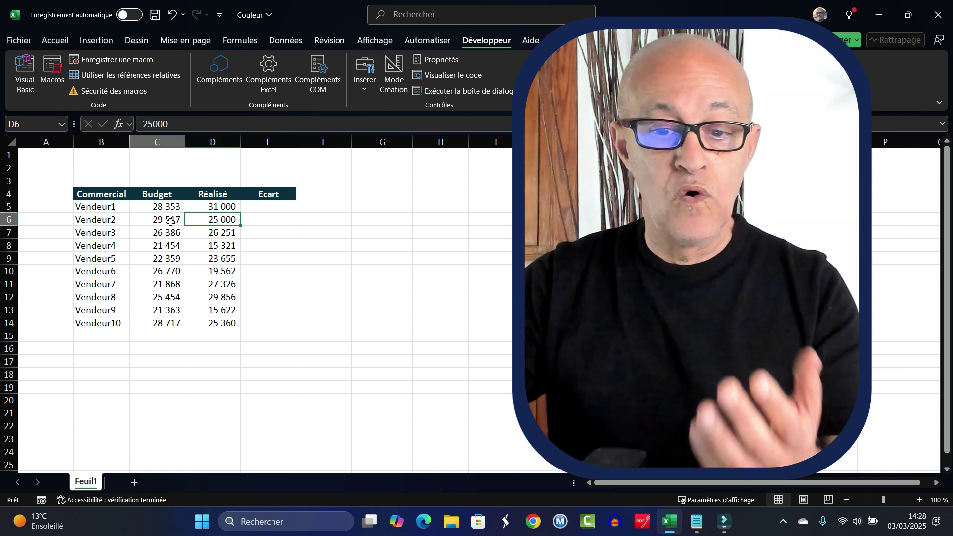
pyautogui.click(253, 221)
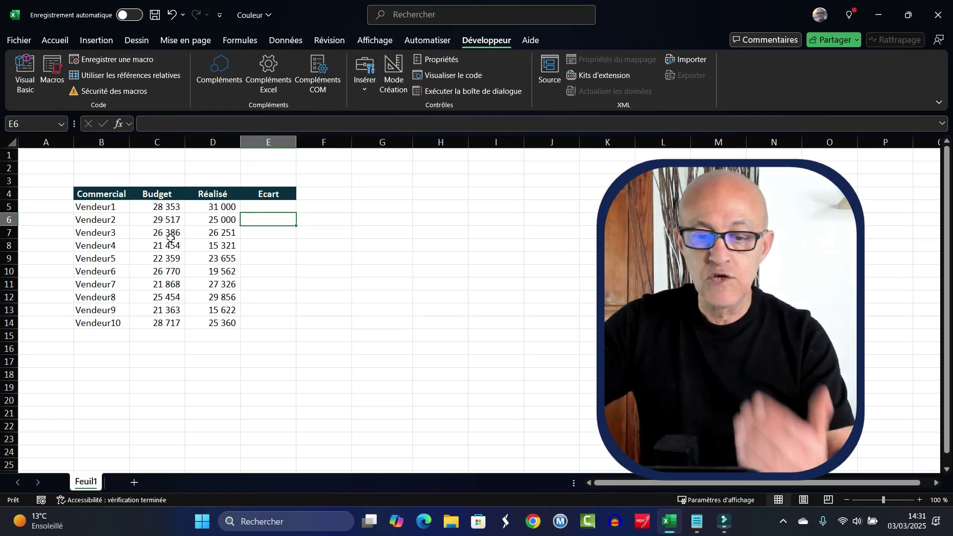
pyautogui.click(163, 222)
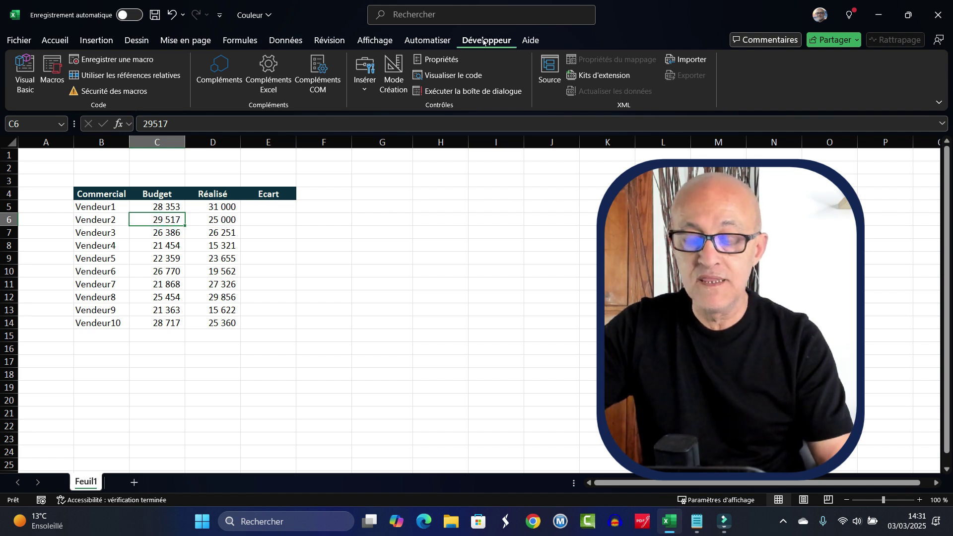
pyautogui.click(18, 41)
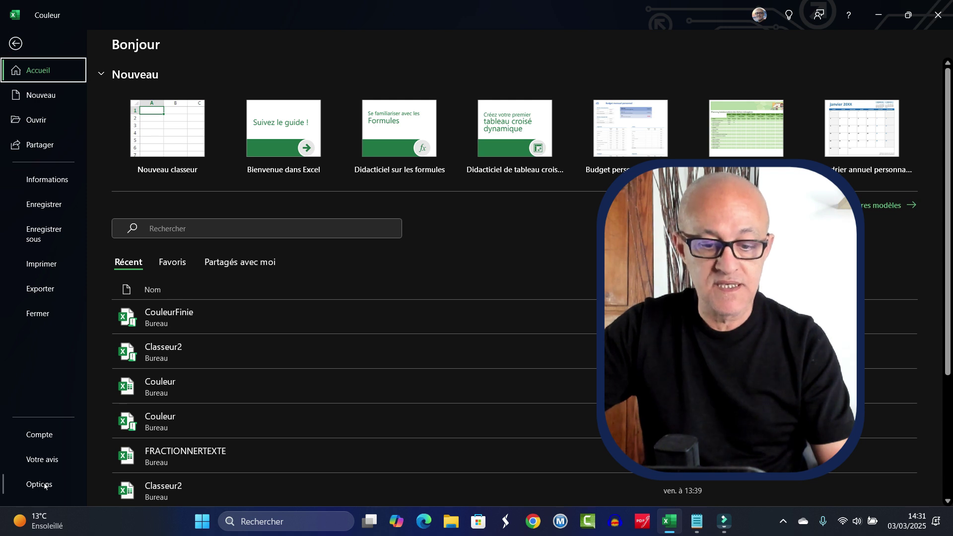
pyautogui.click(44, 484)
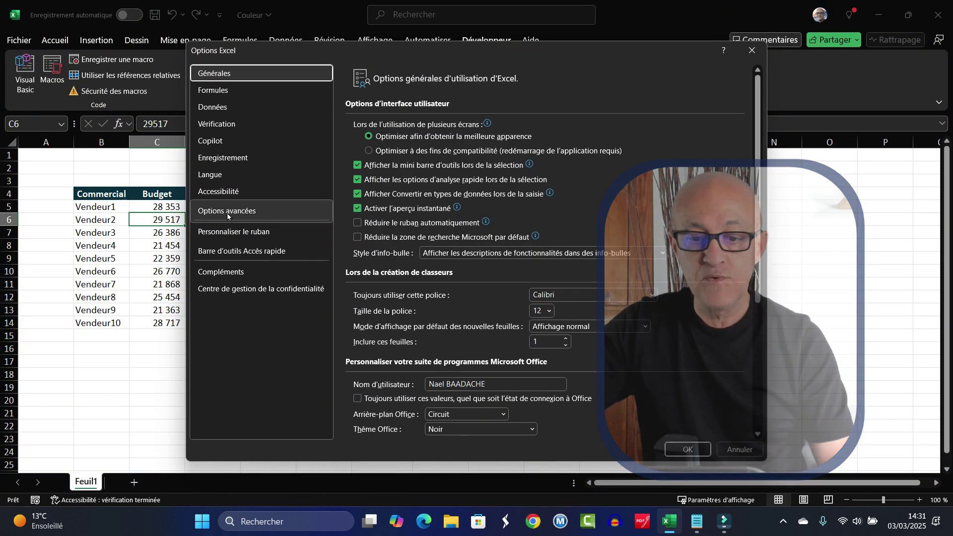
pyautogui.click(225, 233)
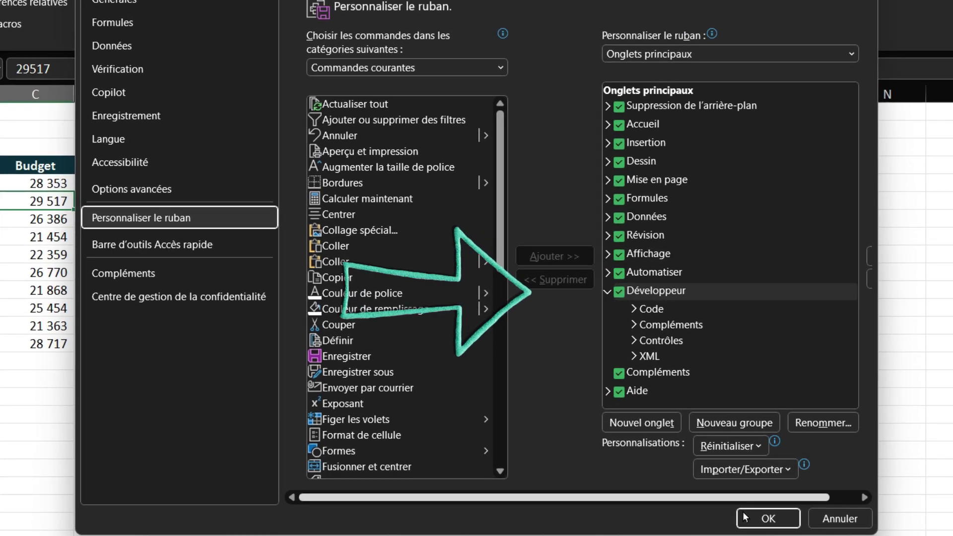
pyautogui.click(744, 517)
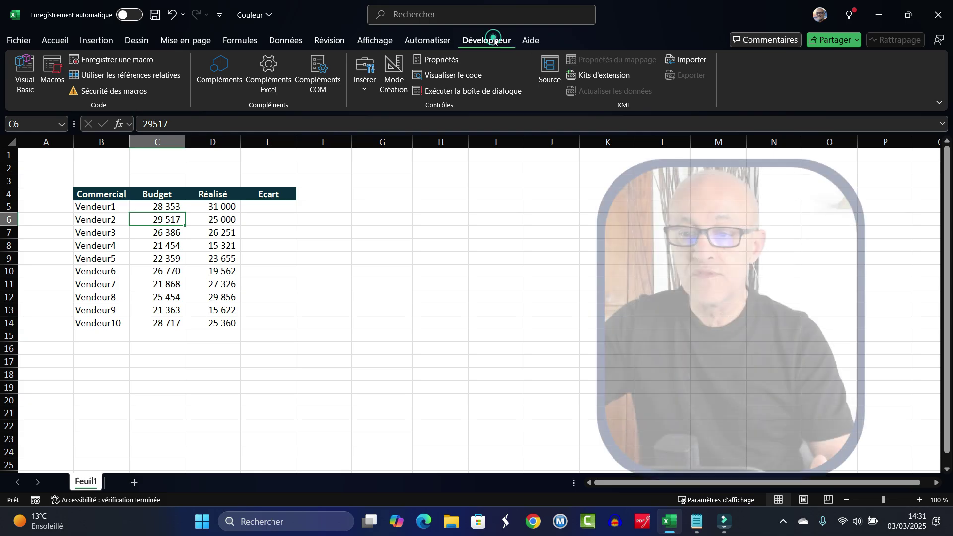
# Step: Insert a new module in the VBA editor and paste the MiseEnFormeEtTableau macro into it
pyautogui.click(21, 72)
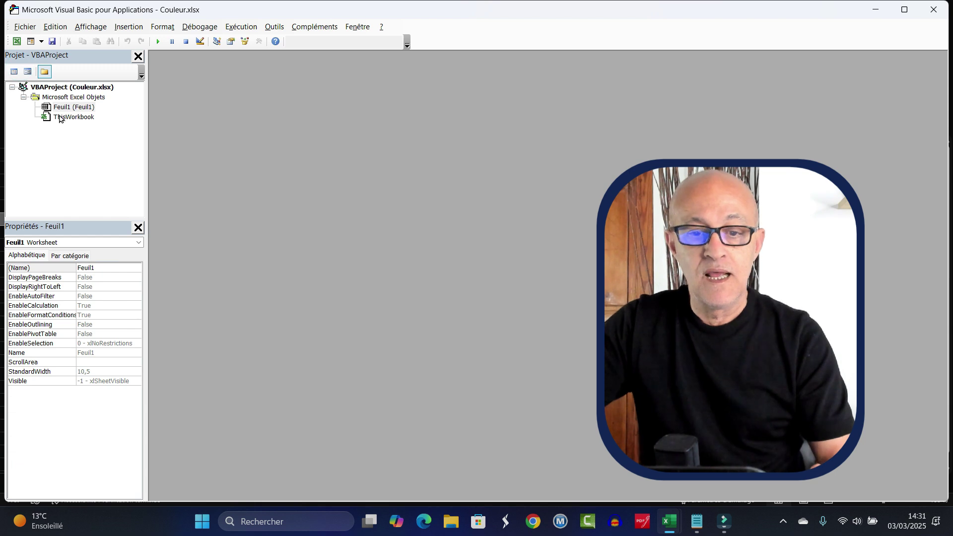
pyautogui.click(173, 31)
pyautogui.moveTo(128, 26)
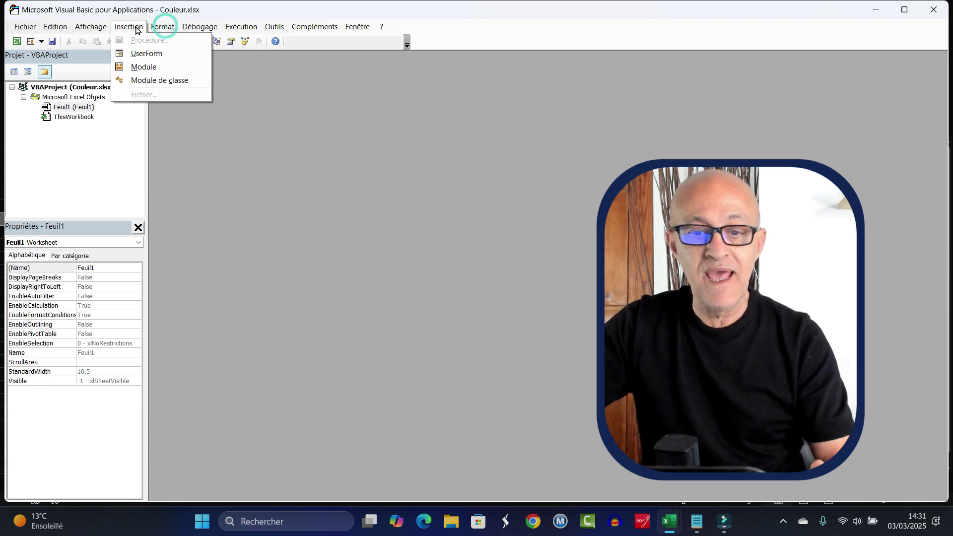
pyautogui.click(144, 67)
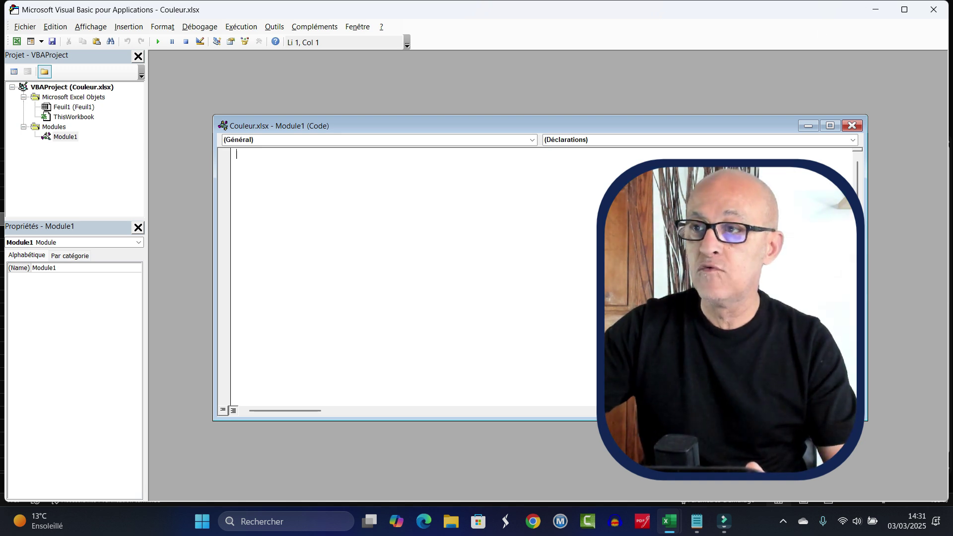
pyautogui.hotkey('alt', 'Tab')
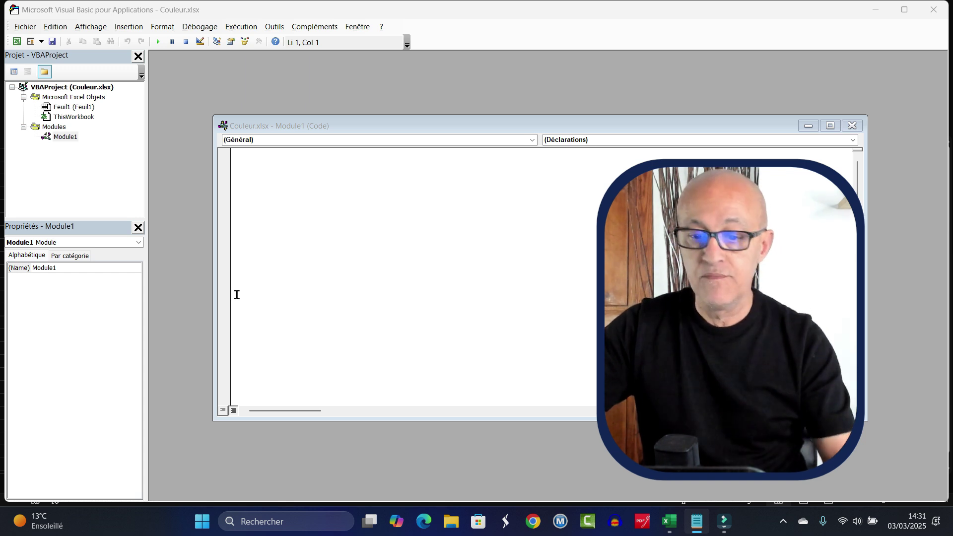
pyautogui.click(268, 166)
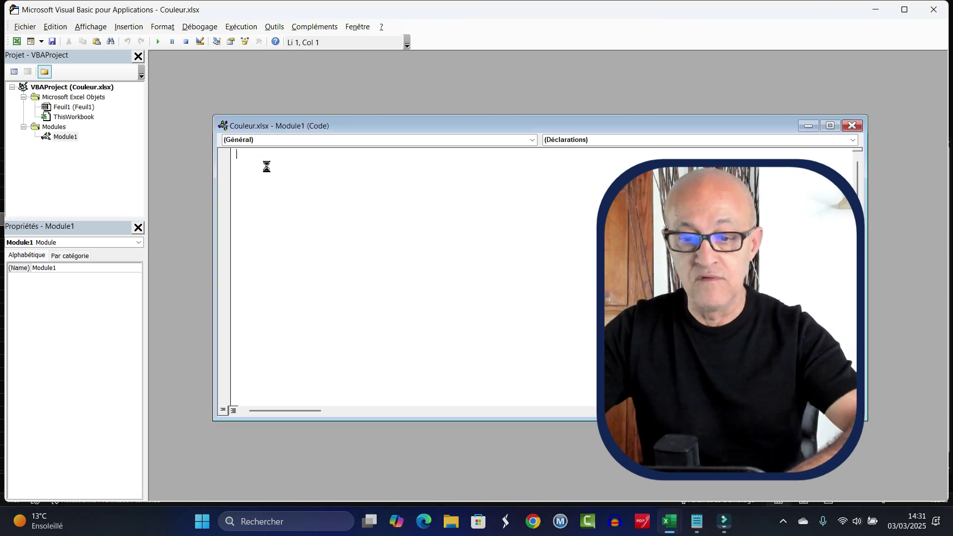
pyautogui.hotkey('ctrl', 'v')
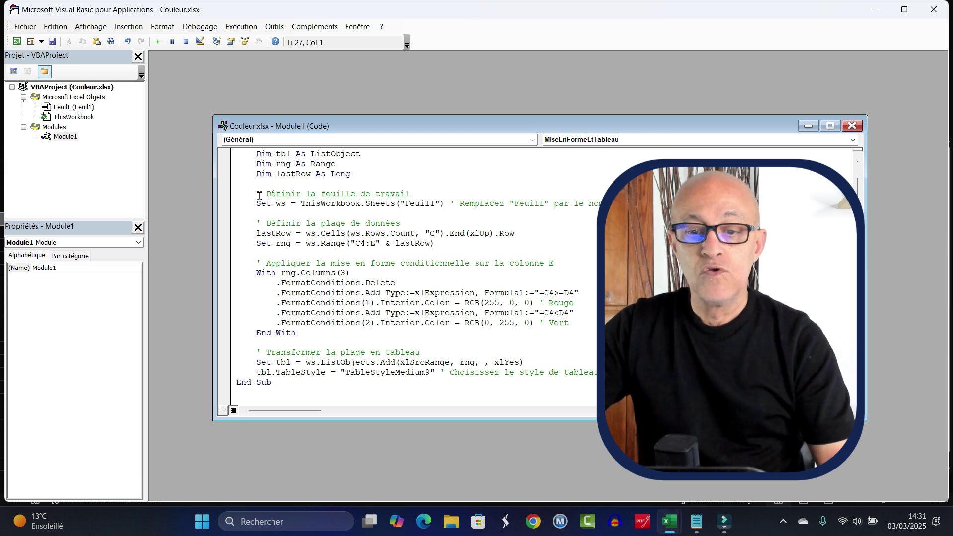
# Step: Locate the worksheet line in the code and select its sheet name Feuil1, then return to Excel
pyautogui.click(256, 194)
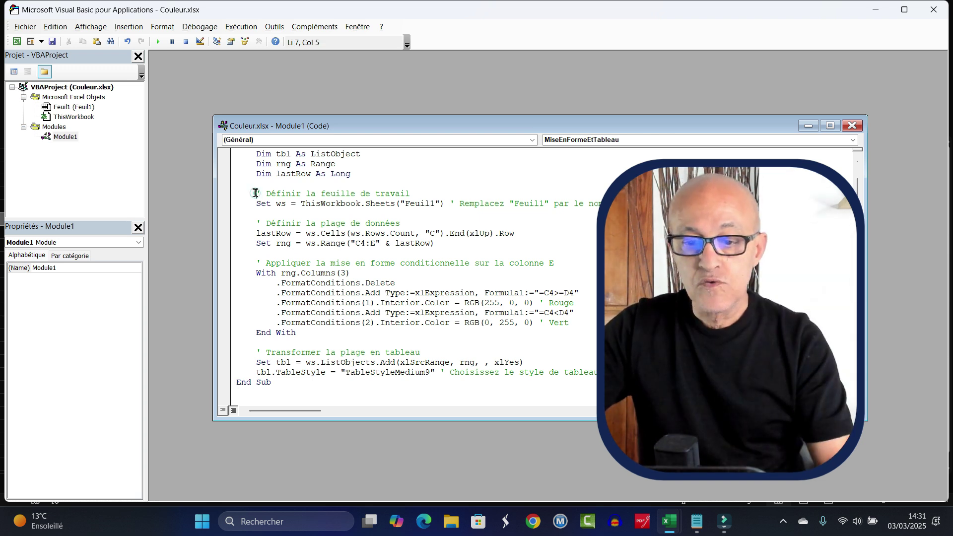
pyautogui.moveTo(262, 194); pyautogui.dragTo(286, 194)
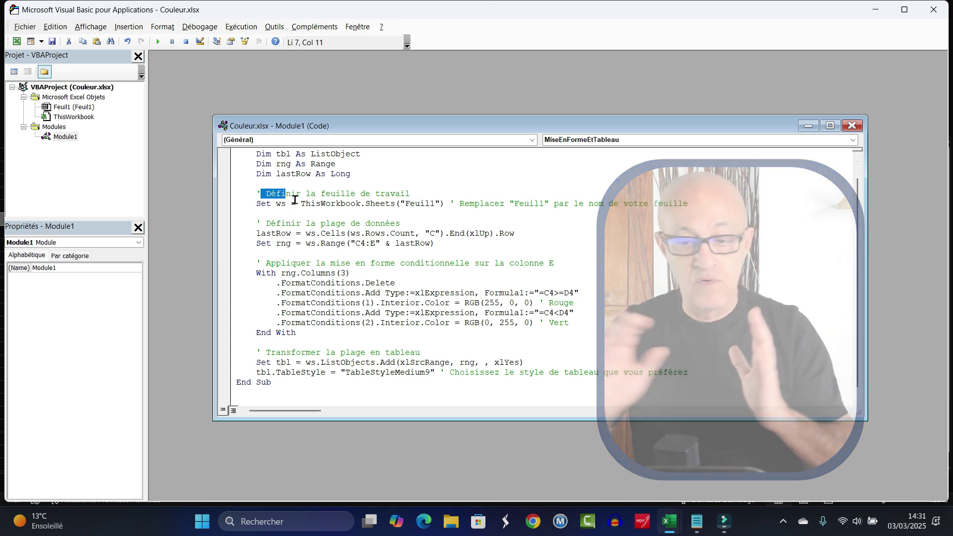
pyautogui.click(364, 184)
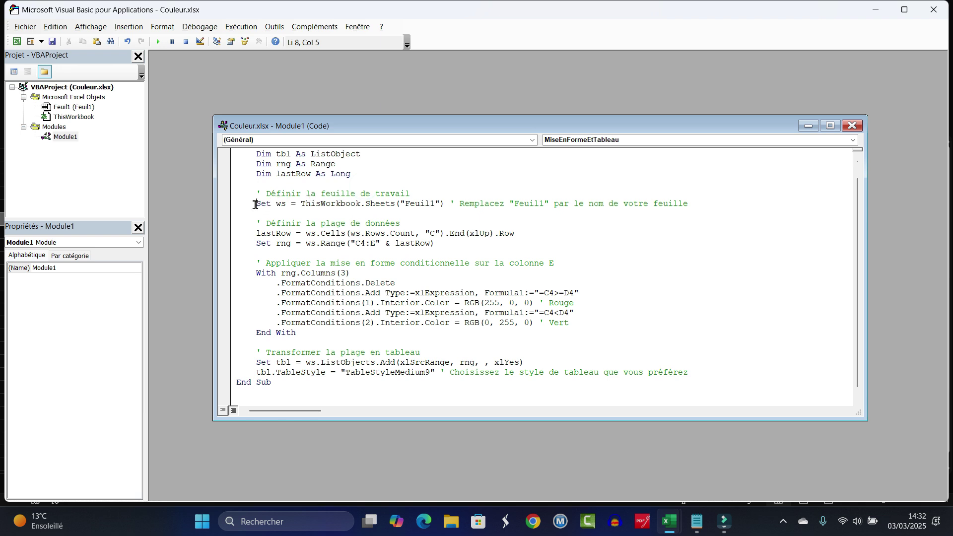
pyautogui.moveTo(255, 205); pyautogui.dragTo(503, 205)
pyautogui.click(541, 232)
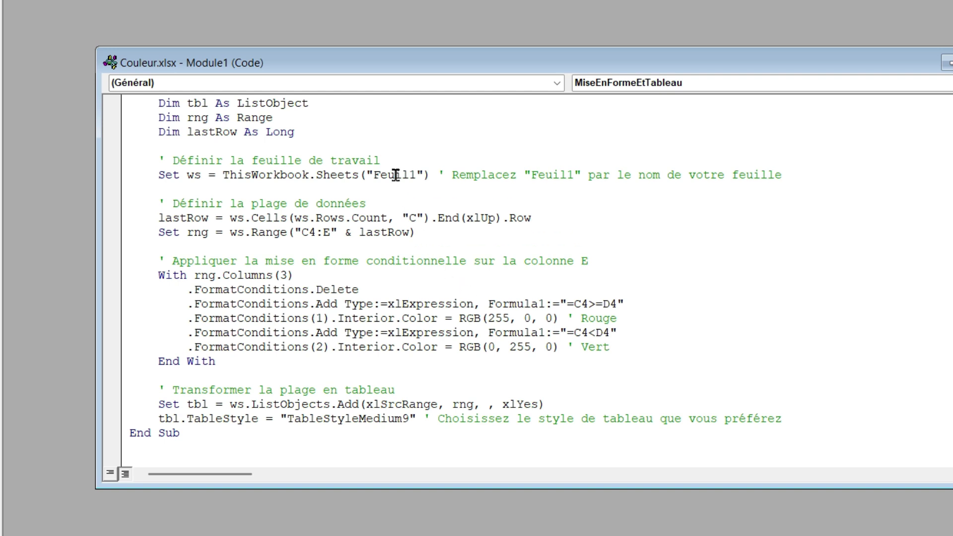
pyautogui.doubleClick(416, 175)
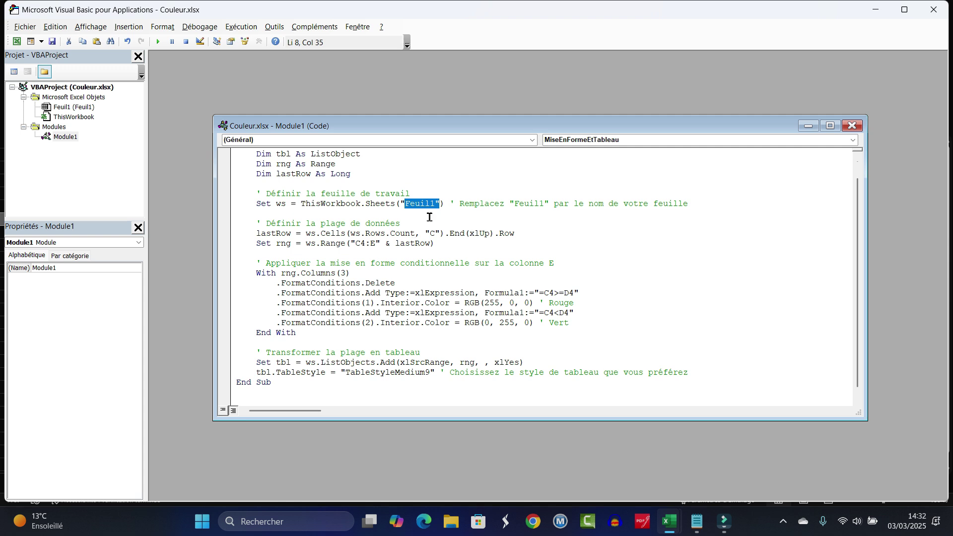
pyautogui.click(22, 43)
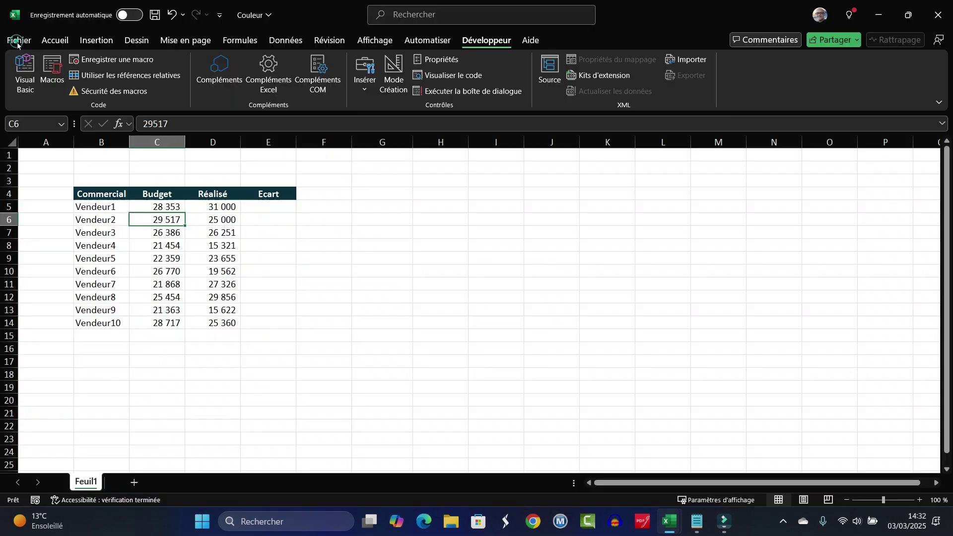
# Step: Rename the Feuil1 sheet tab to Données, then go back to the Visual Basic editor
pyautogui.doubleClick(85, 482)
pyautogui.write('Données')
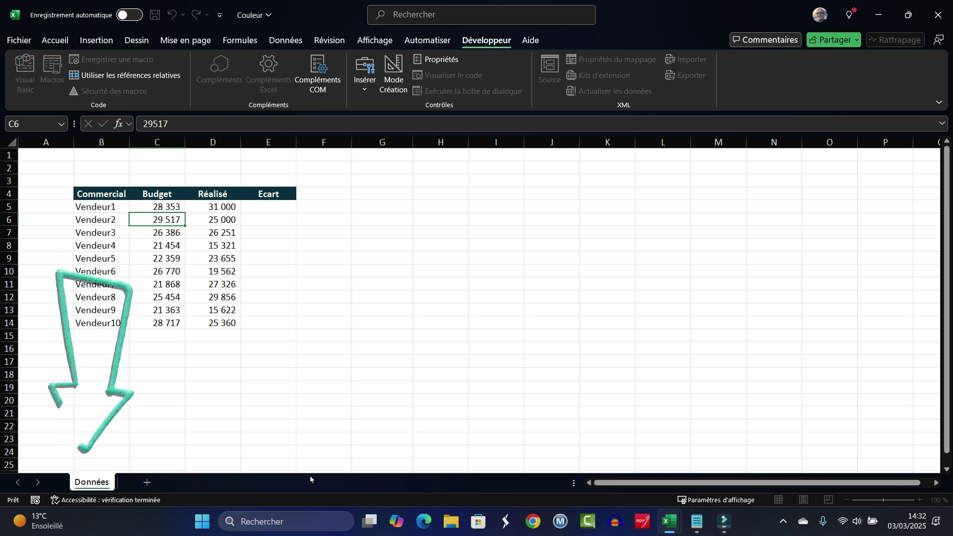
pyautogui.press('Return')
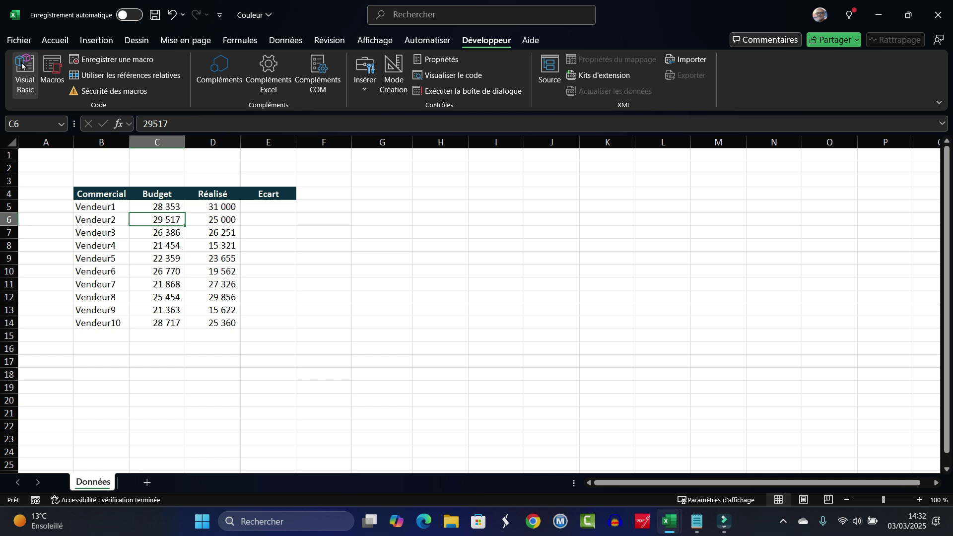
pyautogui.click(20, 62)
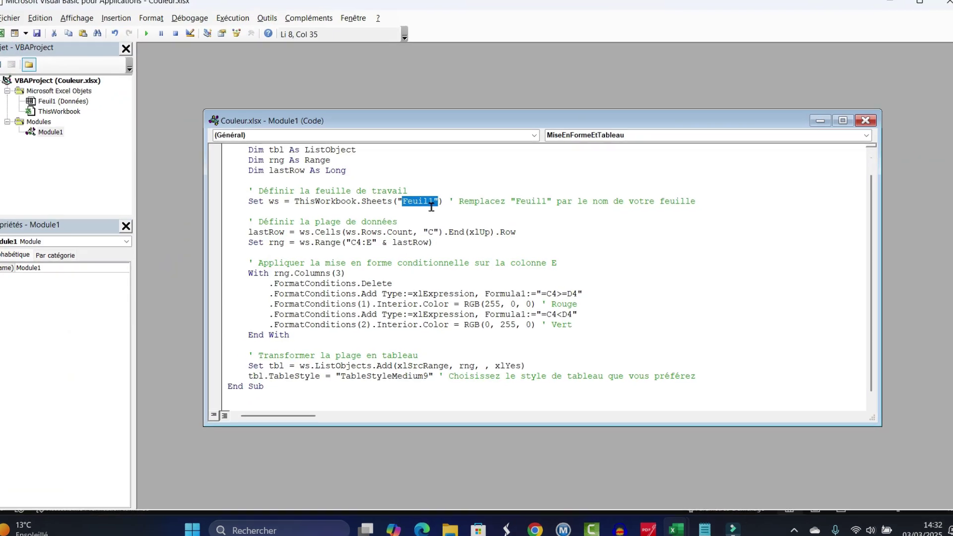
# Step: Replace Feuil1 with Données in the macro's worksheet comment to match the renamed sheet
pyautogui.write('Donnée')
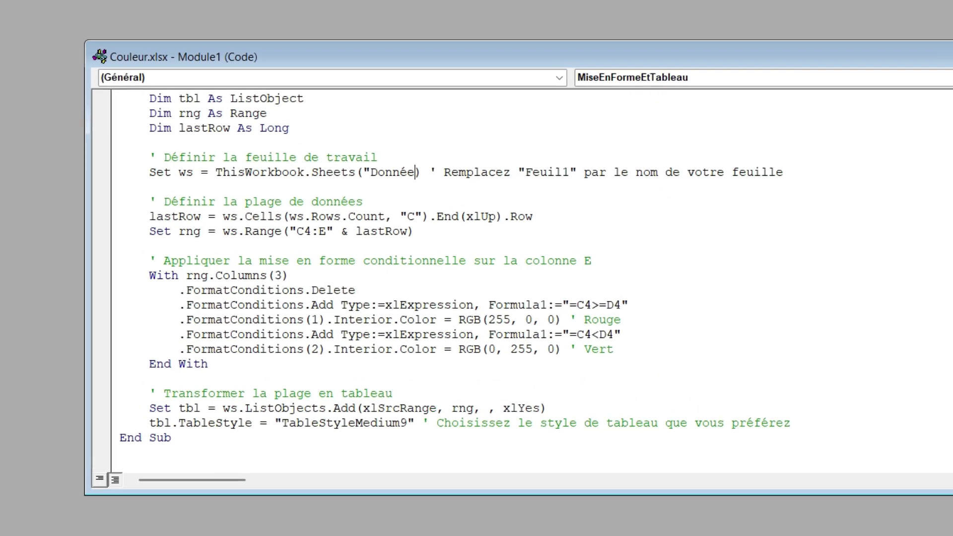
pyautogui.write('s"')
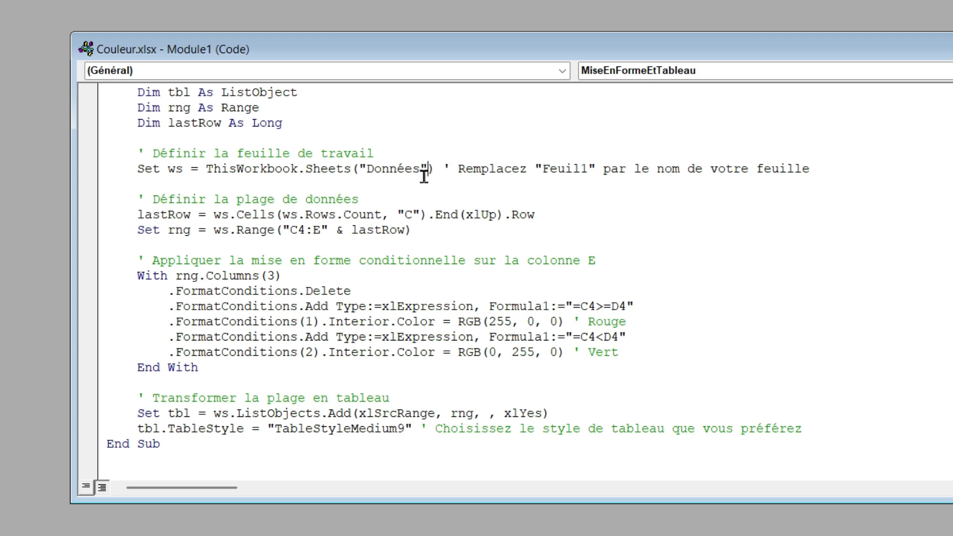
pyautogui.moveTo(590, 168); pyautogui.dragTo(549, 168)
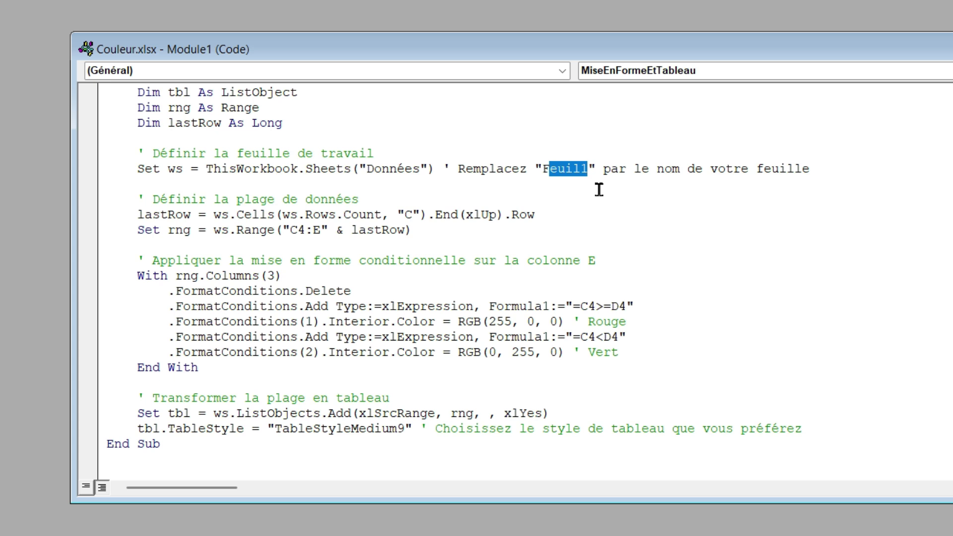
pyautogui.press('BackSpace')
pyautogui.press('BackSpace')
pyautogui.write('Dé')
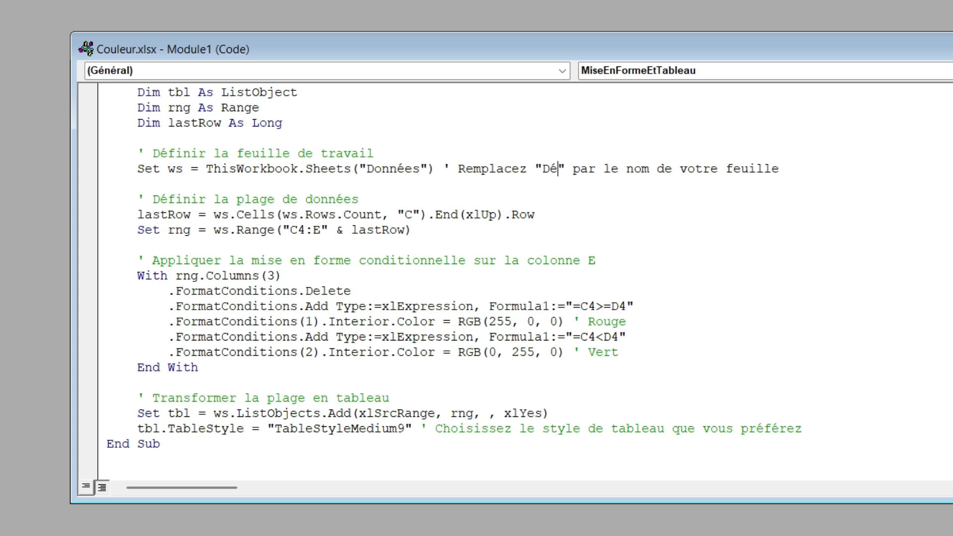
pyautogui.press('BackSpace')
pyautogui.write('onnées')
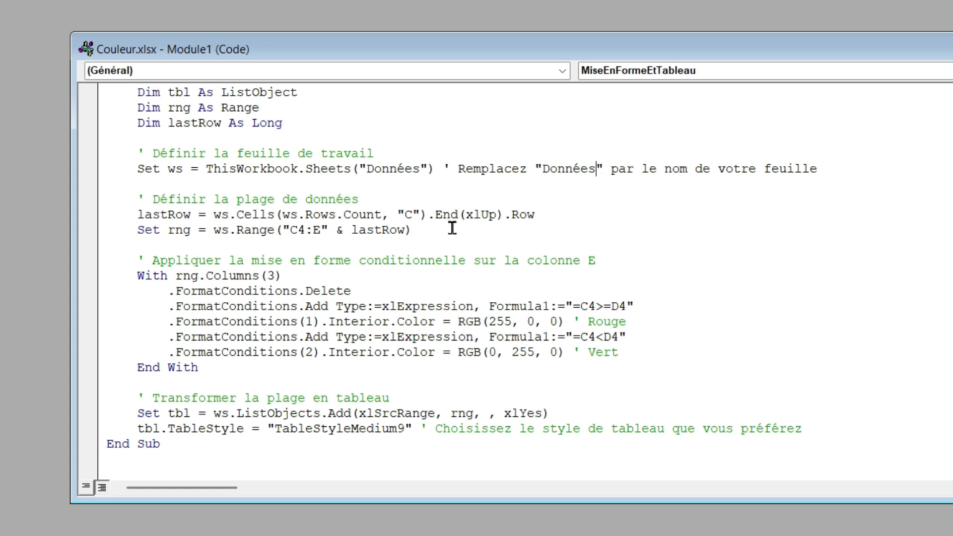
pyautogui.scroll(-1, 493, 251)
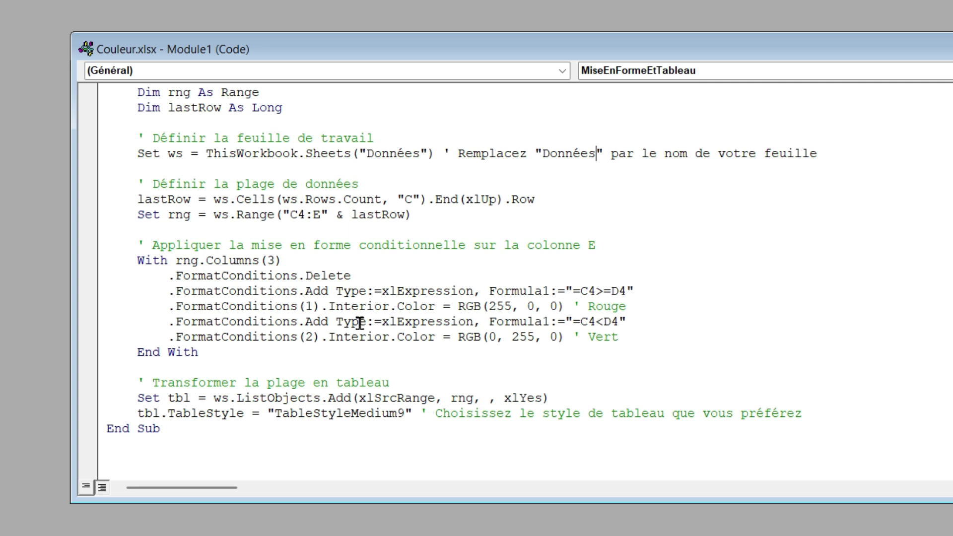
pyautogui.scroll(3, 359, 323)
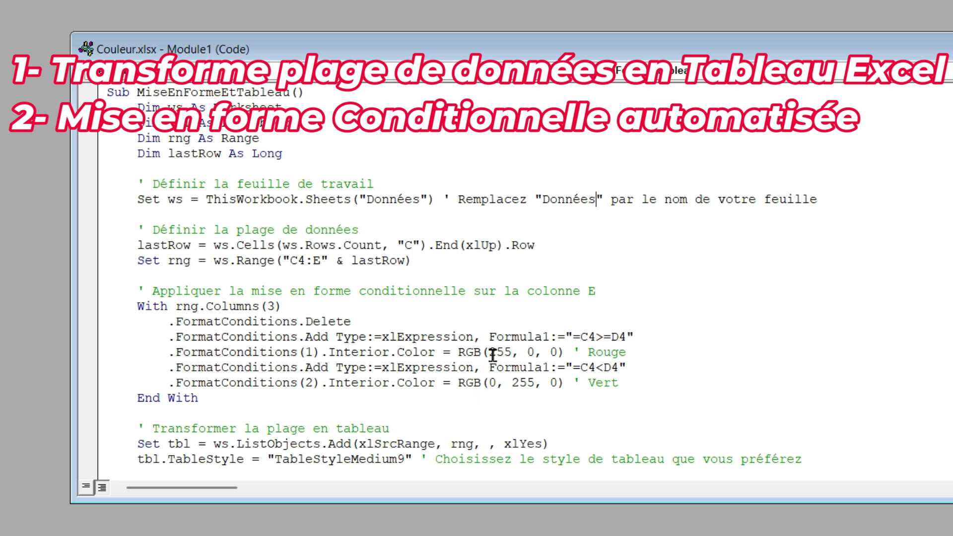
pyautogui.moveTo(489, 352); pyautogui.dragTo(557, 351)
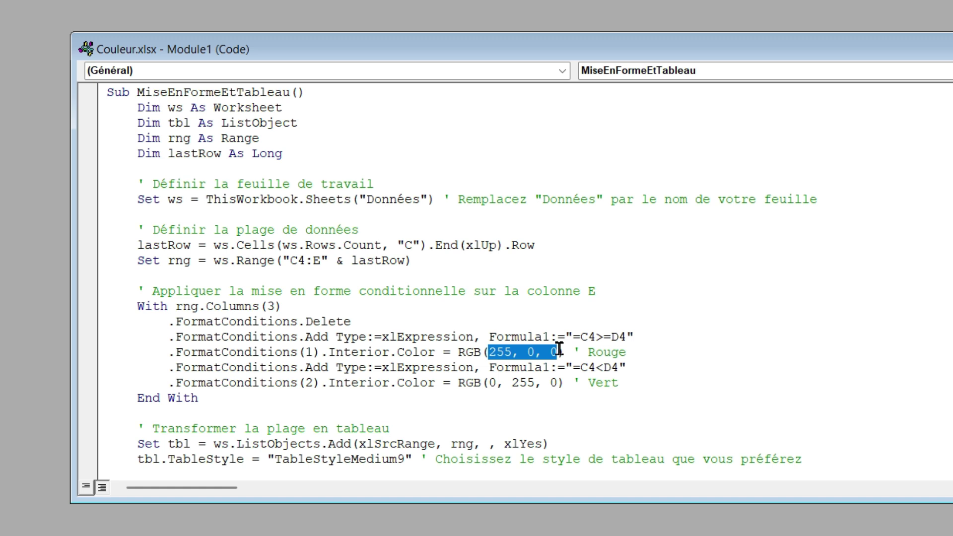
pyautogui.press('Down')
pyautogui.press('Down')
pyautogui.press('BackSpace')
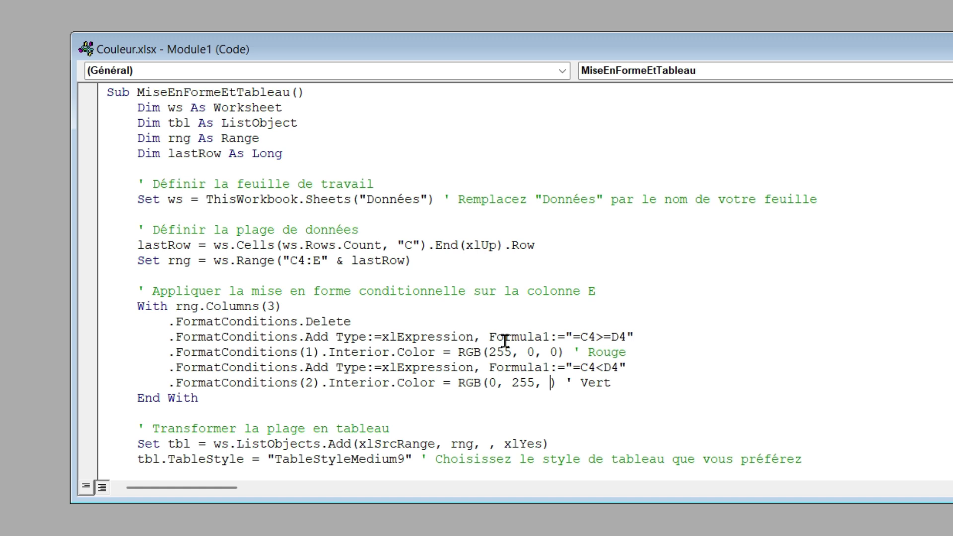
pyautogui.click(493, 352)
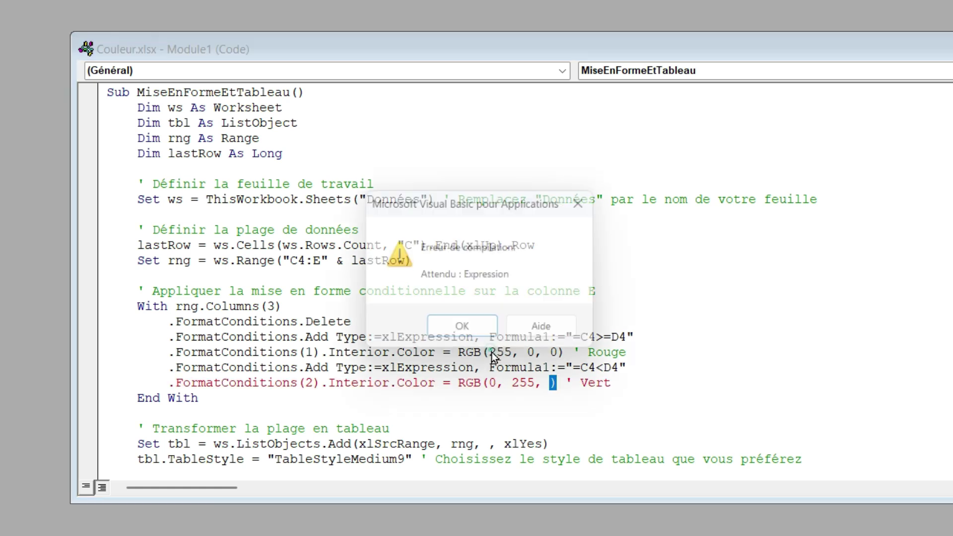
pyautogui.click(588, 201)
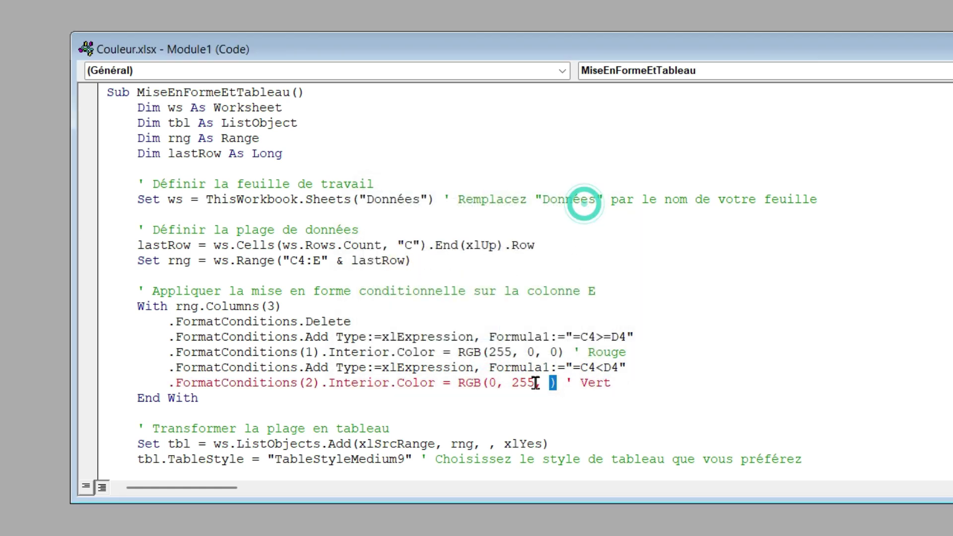
pyautogui.doubleClick(591, 352)
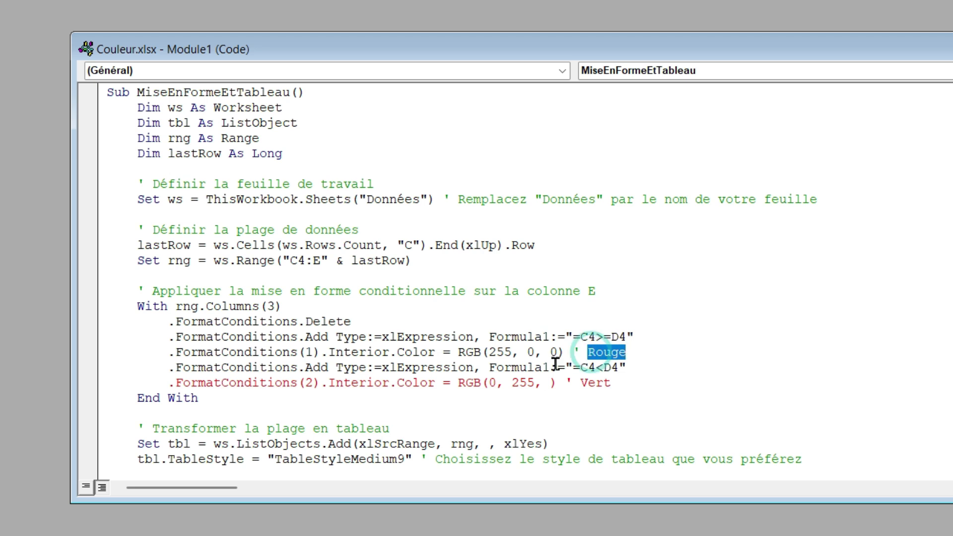
pyautogui.click(514, 352)
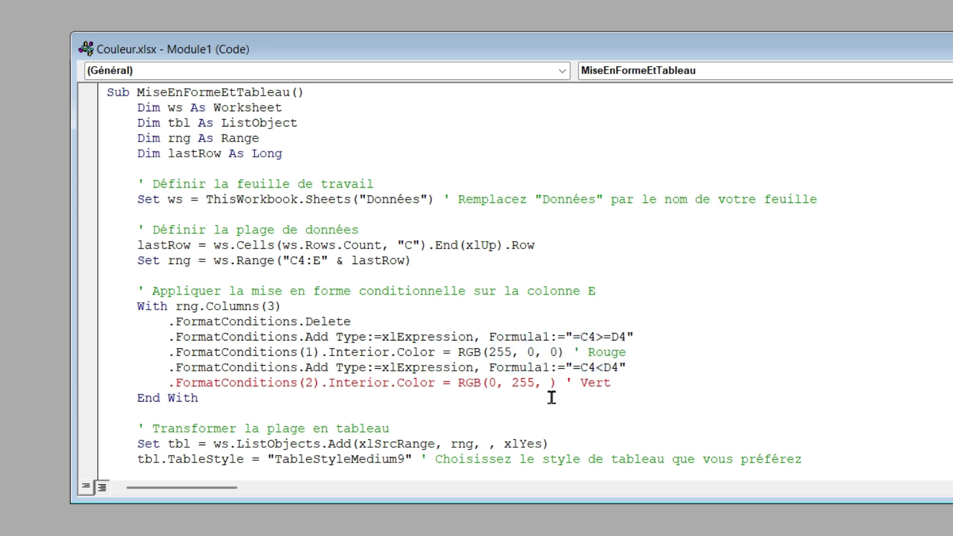
pyautogui.click(587, 408)
pyautogui.click(541, 381)
pyautogui.write('0')
pyautogui.click(600, 367)
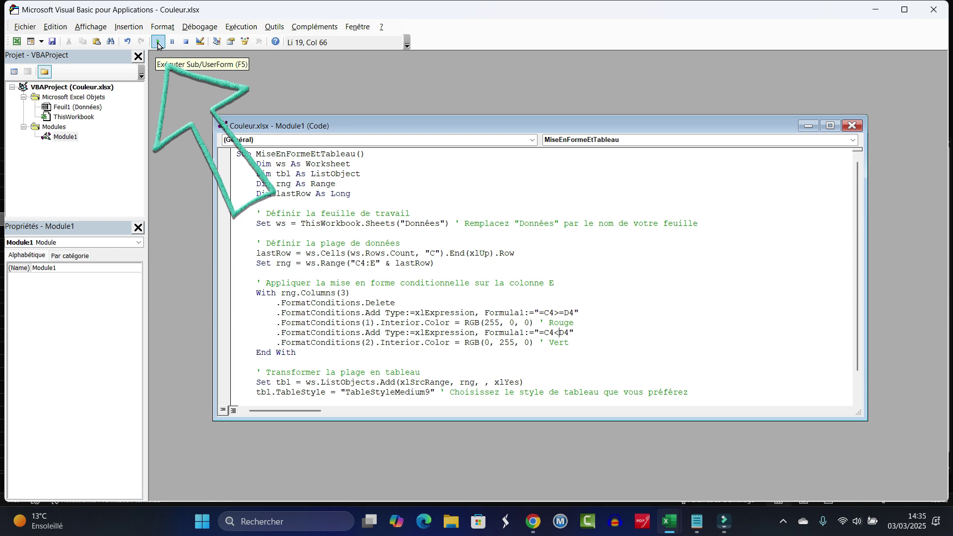
# Step: Run MiseEnFormeEtTableau and verify Vendeur1 and Vendeur2 Ecart cells turn green or red versus Budget and Réalisé
pyautogui.click(158, 42)
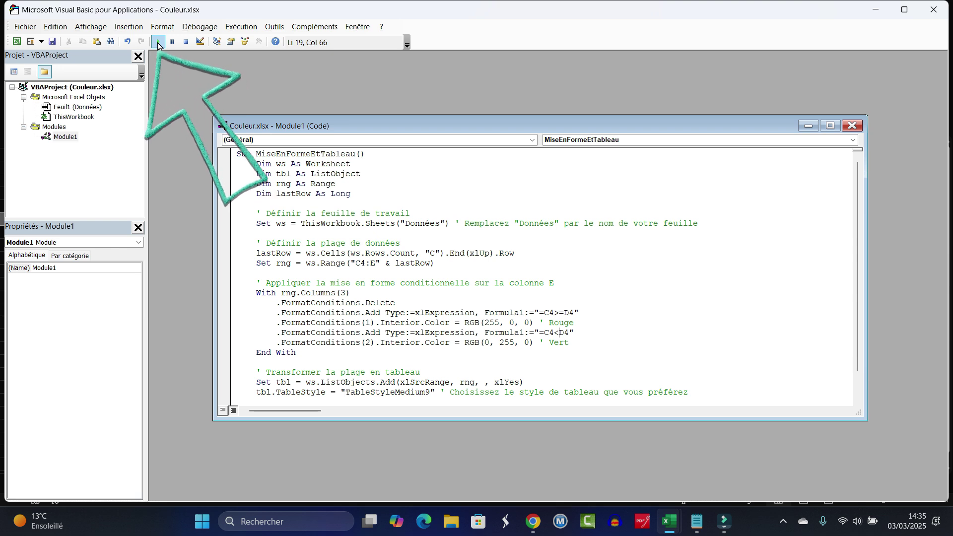
pyautogui.click(14, 43)
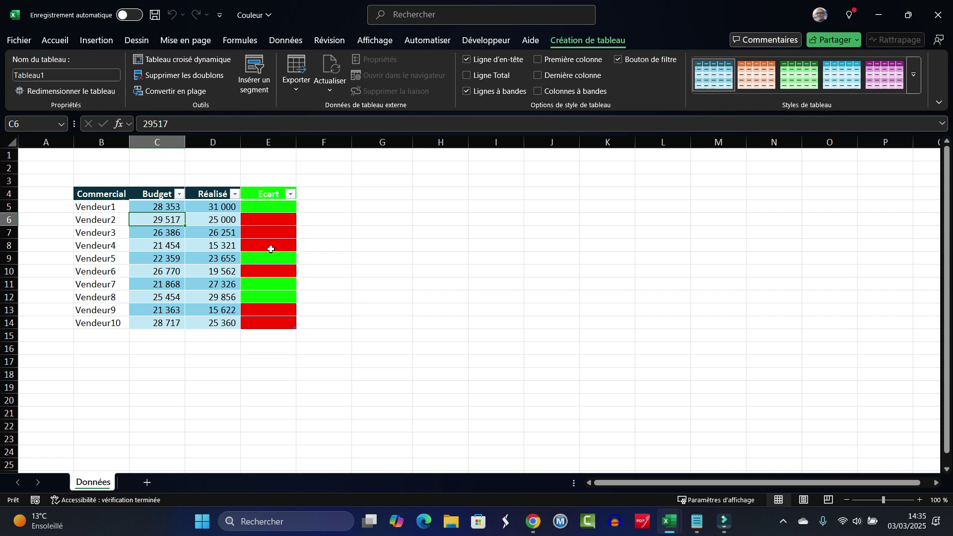
pyautogui.click(266, 209)
pyautogui.click(267, 218)
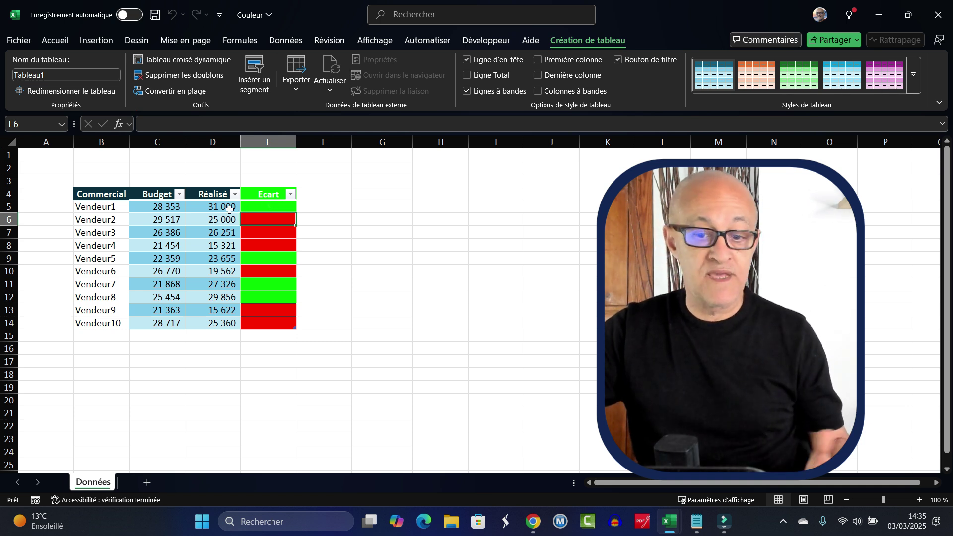
pyautogui.click(163, 209)
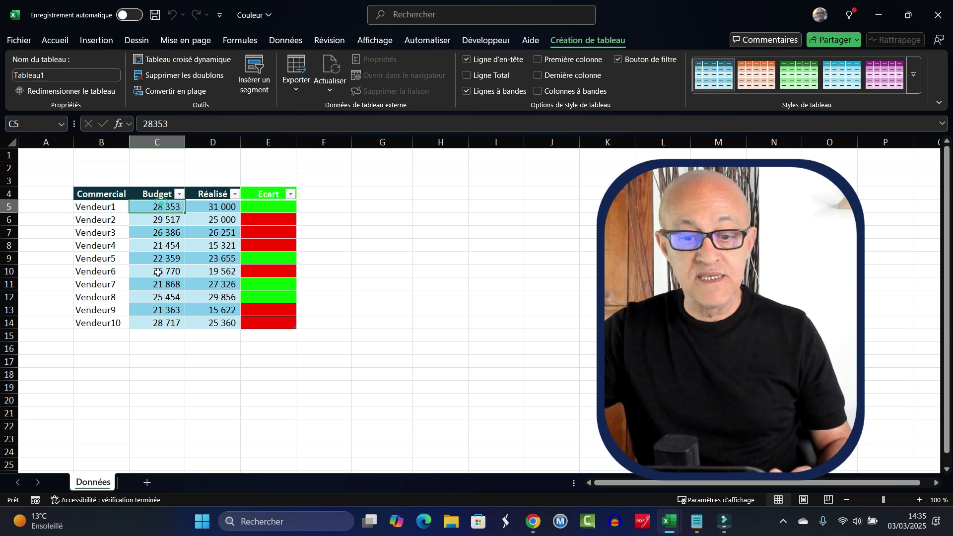
pyautogui.click(213, 209)
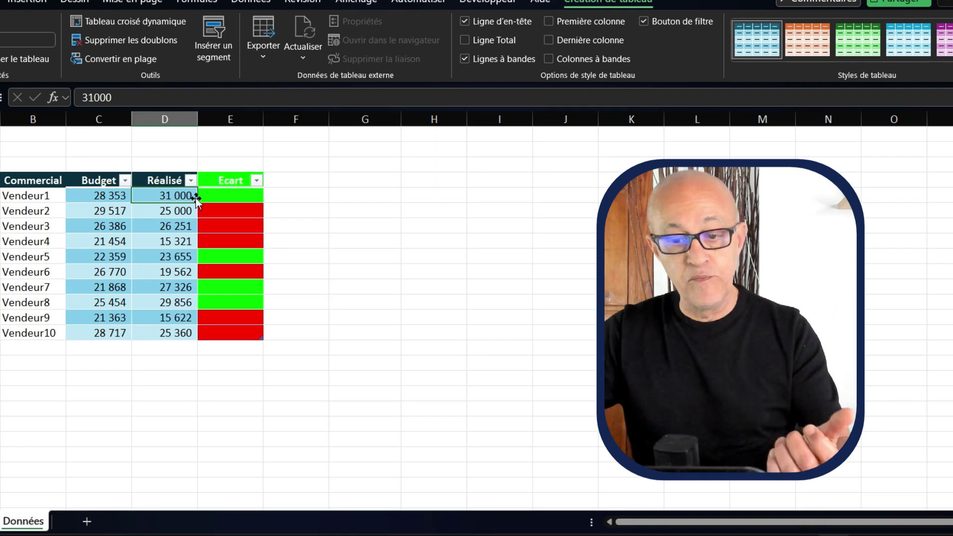
pyautogui.click(234, 197)
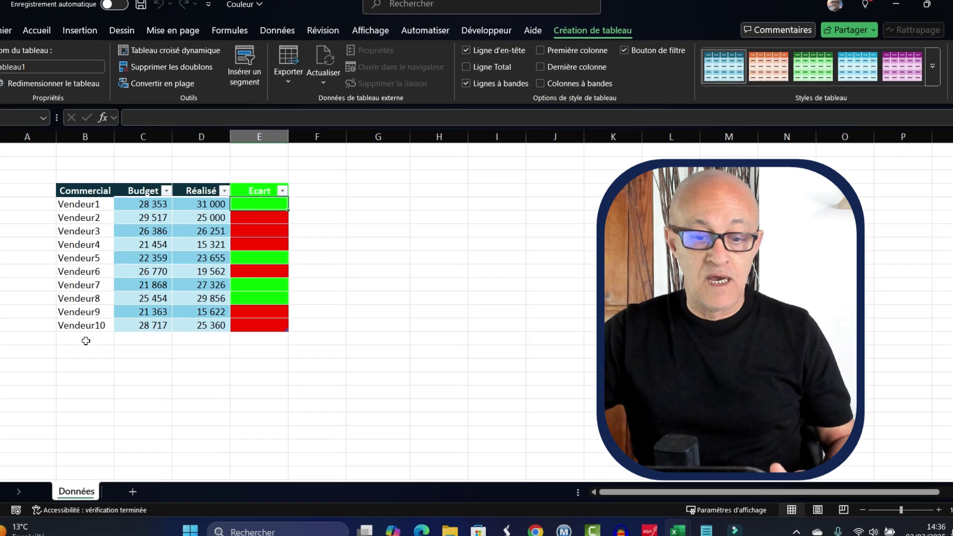
pyautogui.click(107, 334)
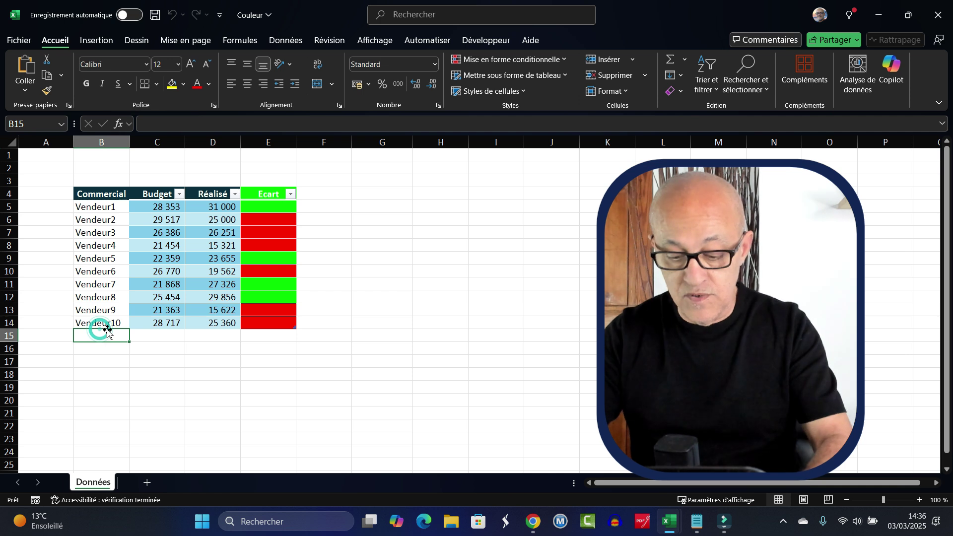
# Step: Enter Vendeur11 with a Budget of 25 000 and a Réalisé of 35 000
pyautogui.write('Vendeur11')
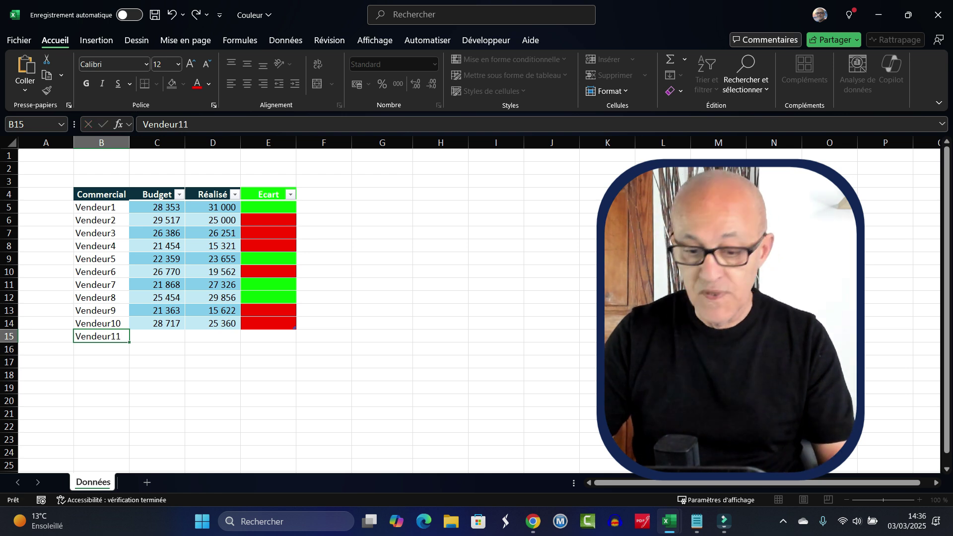
pyautogui.press('Return')
pyautogui.press('Up')
pyautogui.press('Right')
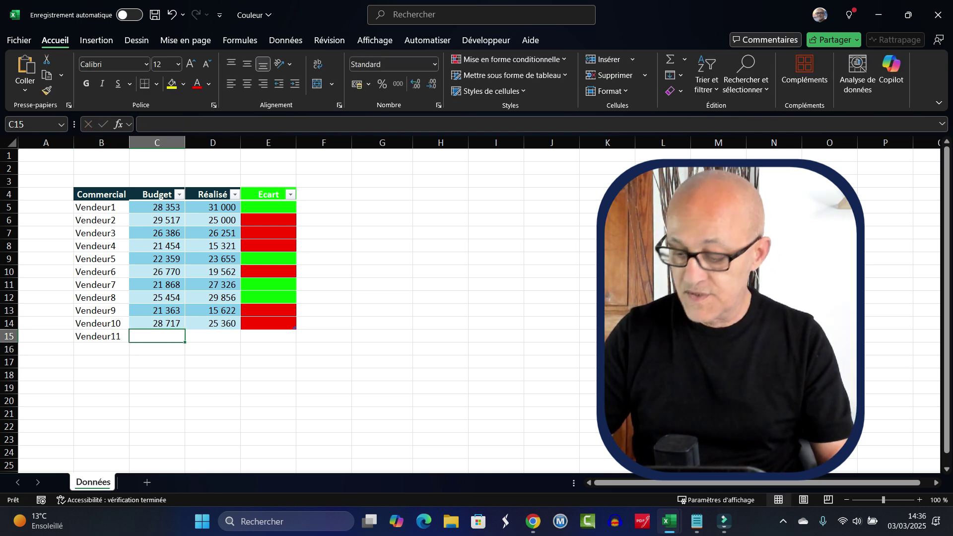
pyautogui.write('25000')
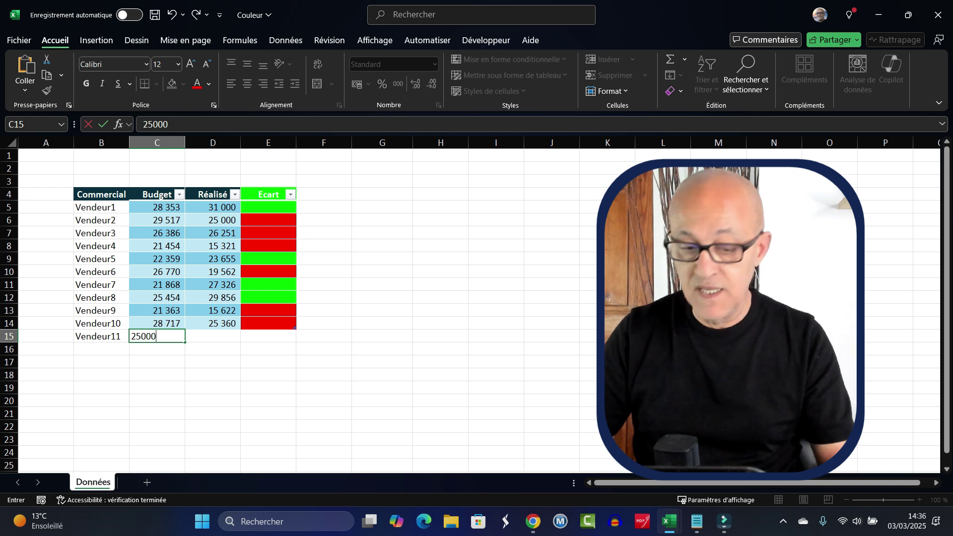
pyautogui.press('Tab')
pyautogui.write('35')
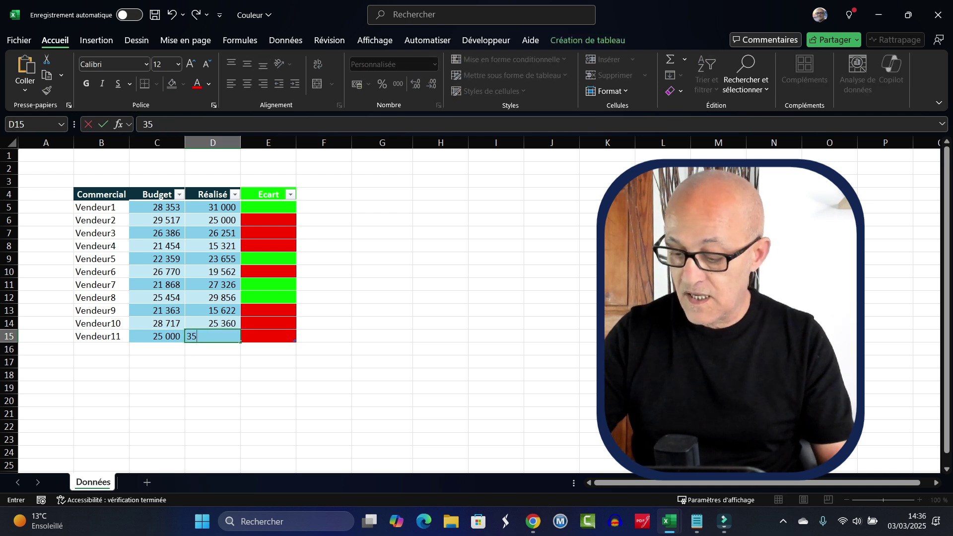
pyautogui.press('Return')
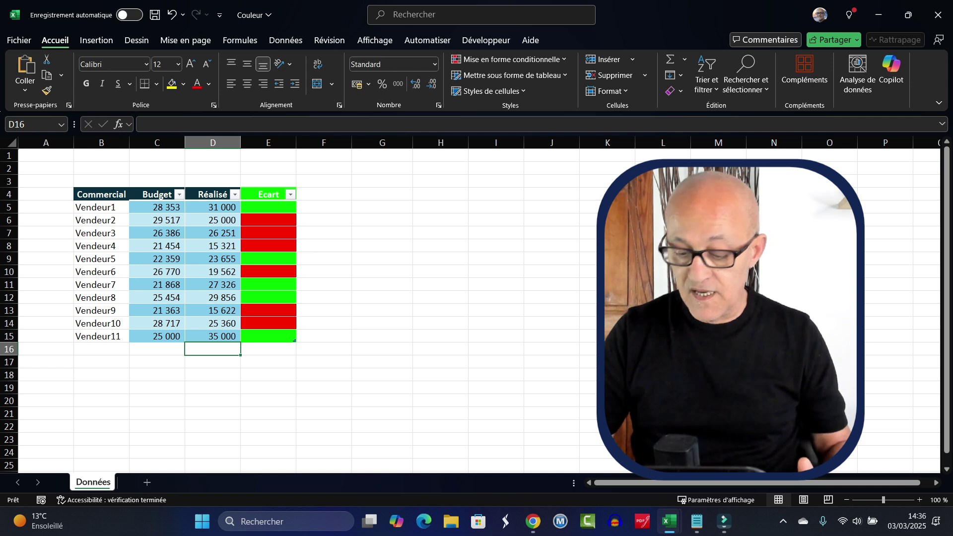
# Step: Clear and re-enter Vendeur11's Réalisé of 35 000 to confirm its Ecart turns green
pyautogui.click(212, 336)
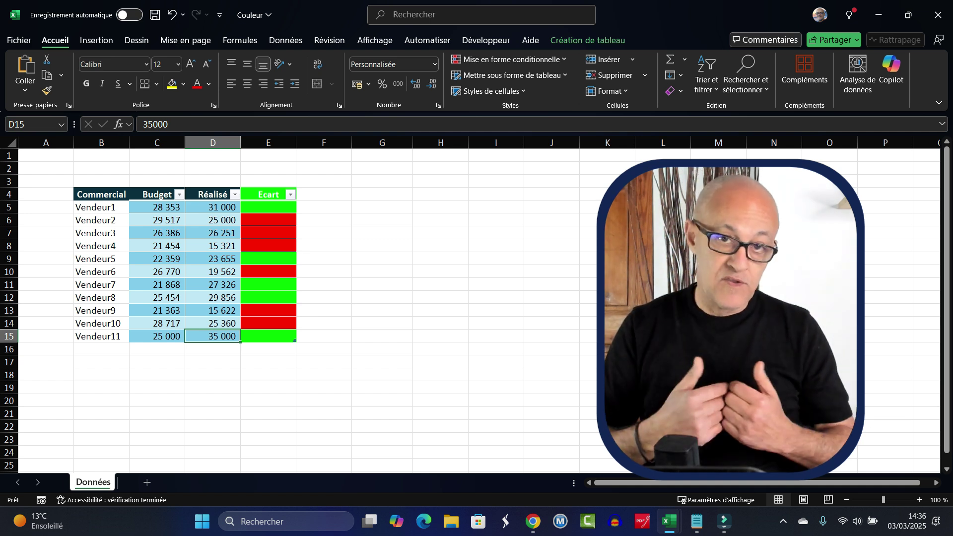
pyautogui.press('Delete')
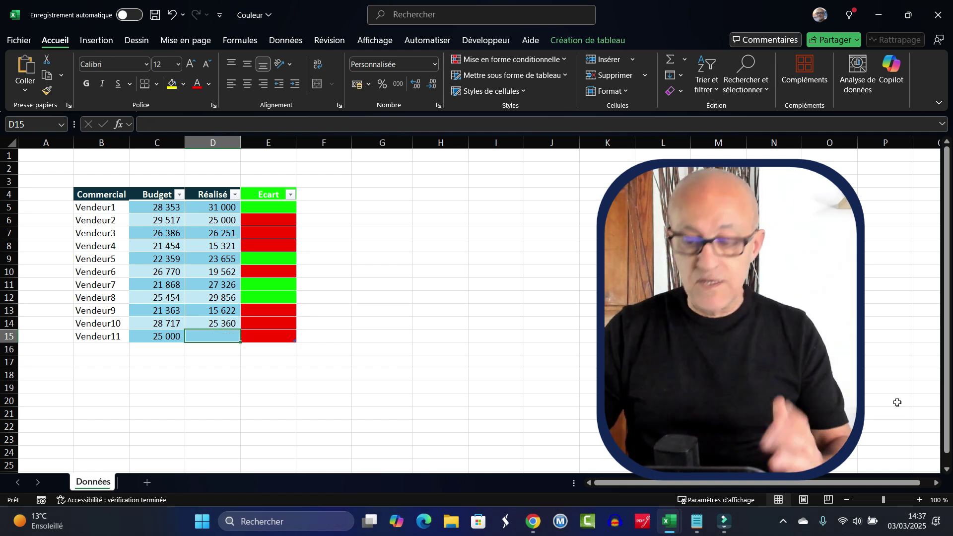
pyautogui.write('350')
pyautogui.press('Return')
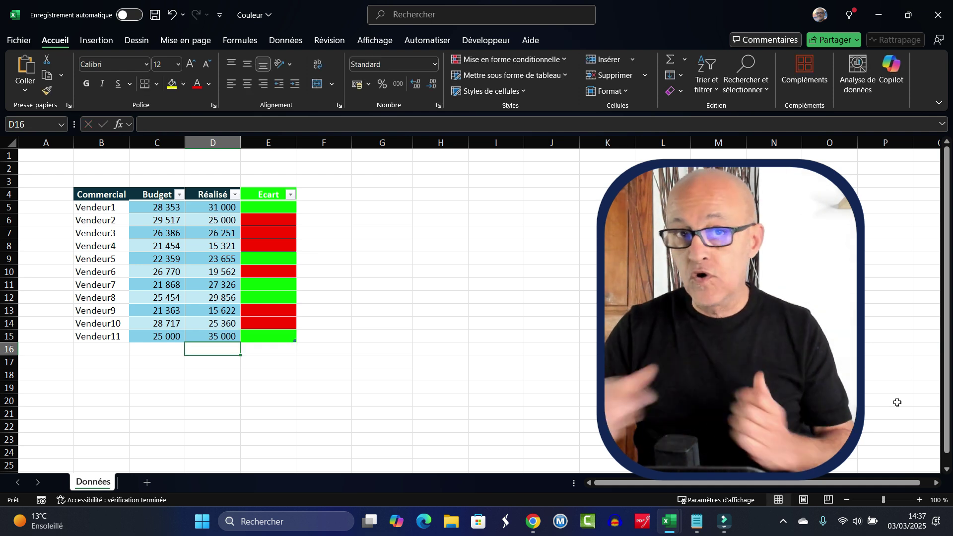
# Step: Open the Visual Basic editor from the Développeur tab and insert an empty Module2
pyautogui.click(487, 40)
pyautogui.click(18, 69)
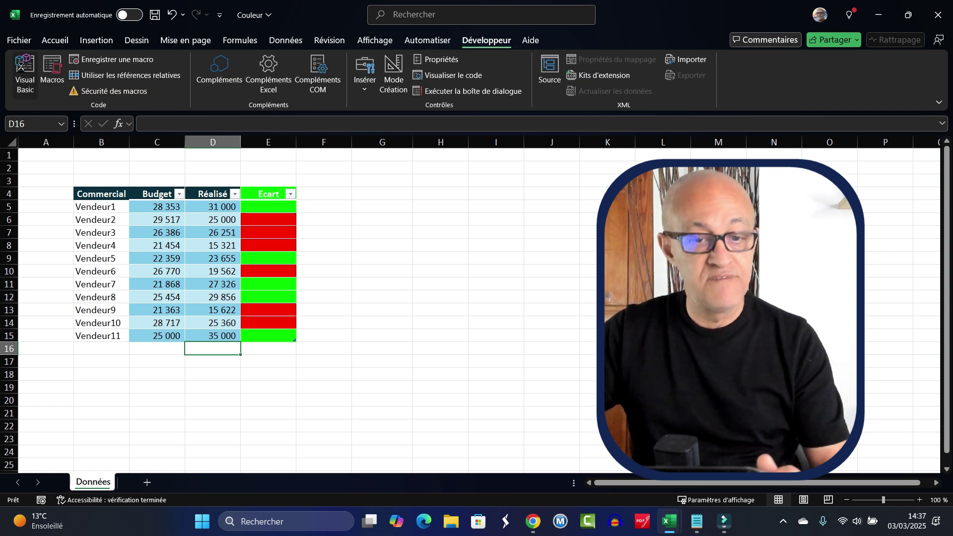
pyautogui.click(117, 26)
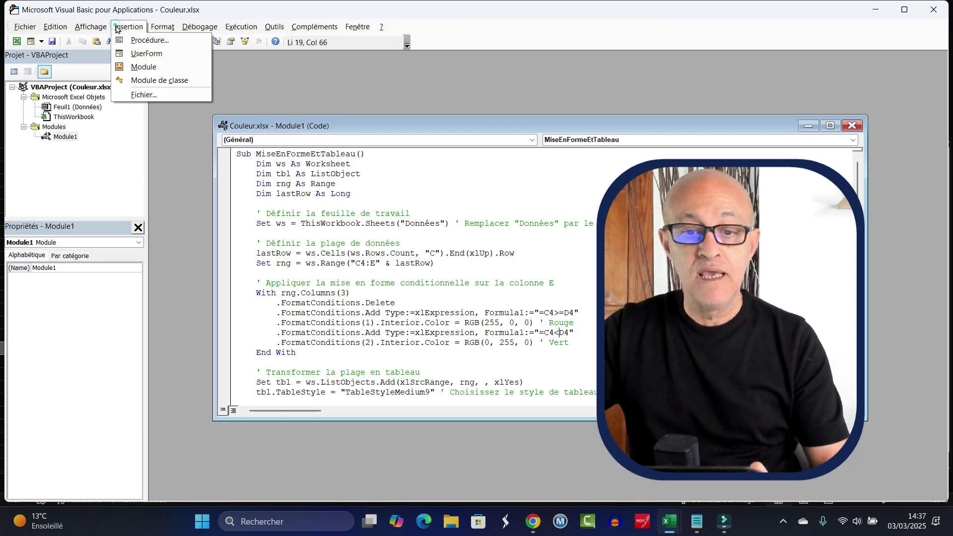
pyautogui.click(142, 67)
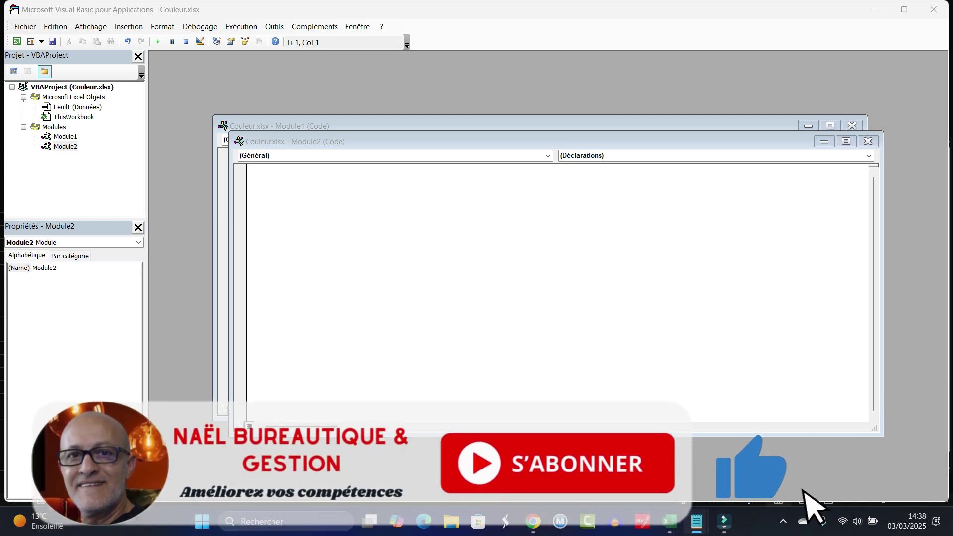
# Step: Paste the CompterCouleurs macro code into Module2
pyautogui.click(295, 201)
pyautogui.hotkey('ctrl', 'v')
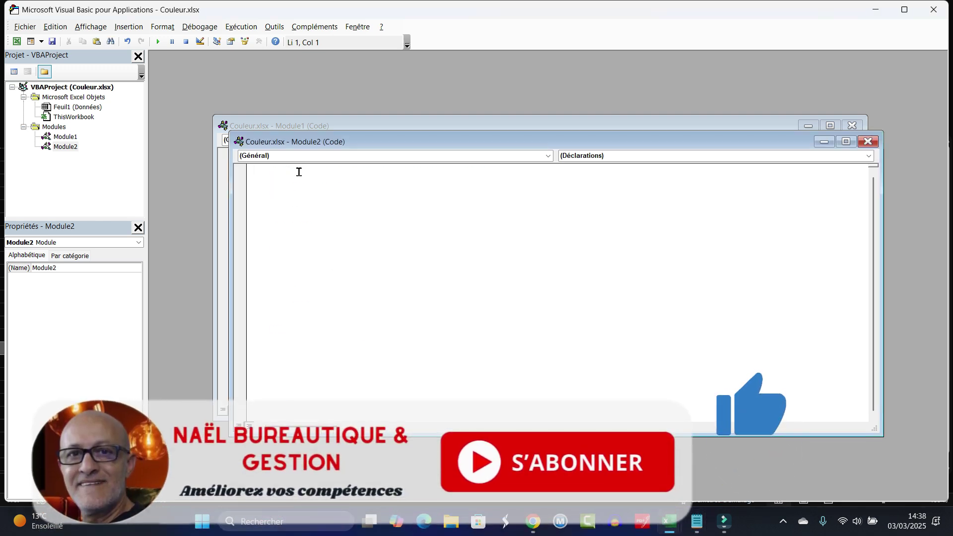
pyautogui.scroll(4, 419, 259)
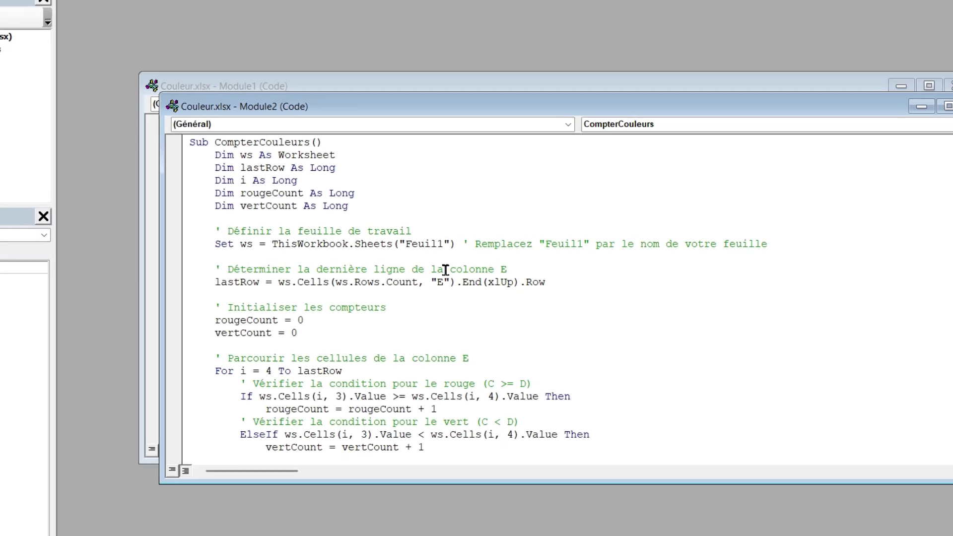
# Step: Change the sheet name Feuil1 to Données in the Sheets line and its comment
pyautogui.click(448, 244)
pyautogui.press('BackSpace')
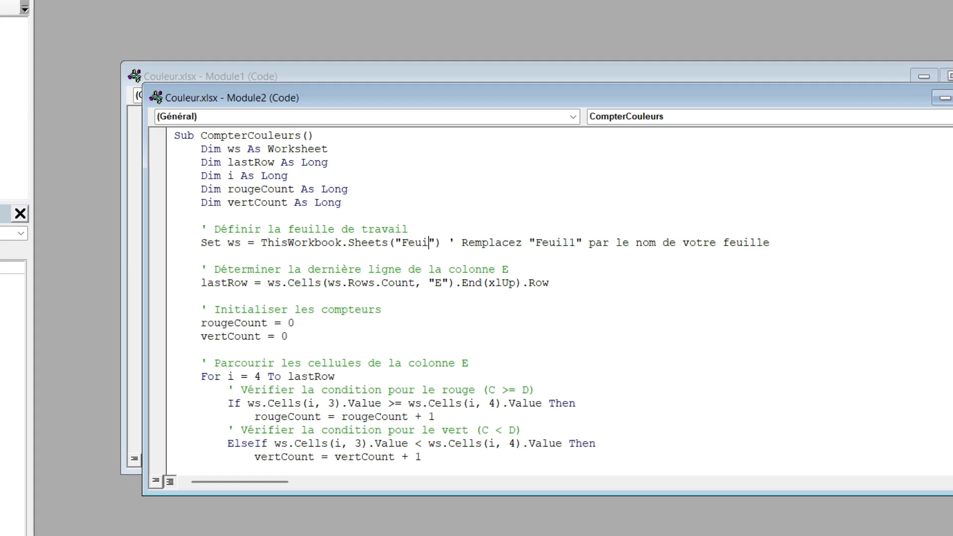
pyautogui.press('BackSpace')
pyautogui.press('BackSpace')
pyautogui.press('BackSpace')
pyautogui.write('Données')
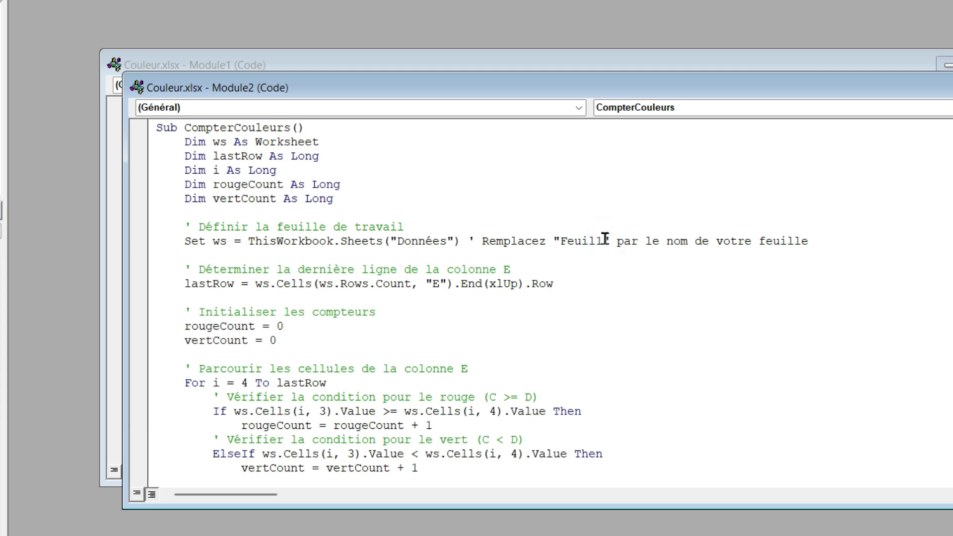
pyautogui.press('BackSpace')
pyautogui.press('BackSpace')
pyautogui.press('BackSpace')
pyautogui.press('BackSpace')
pyautogui.write('Déo')
pyautogui.press('BackSpace')
pyautogui.press('BackSpace')
pyautogui.write('o')
pyautogui.write('nn')
pyautogui.write('ées')
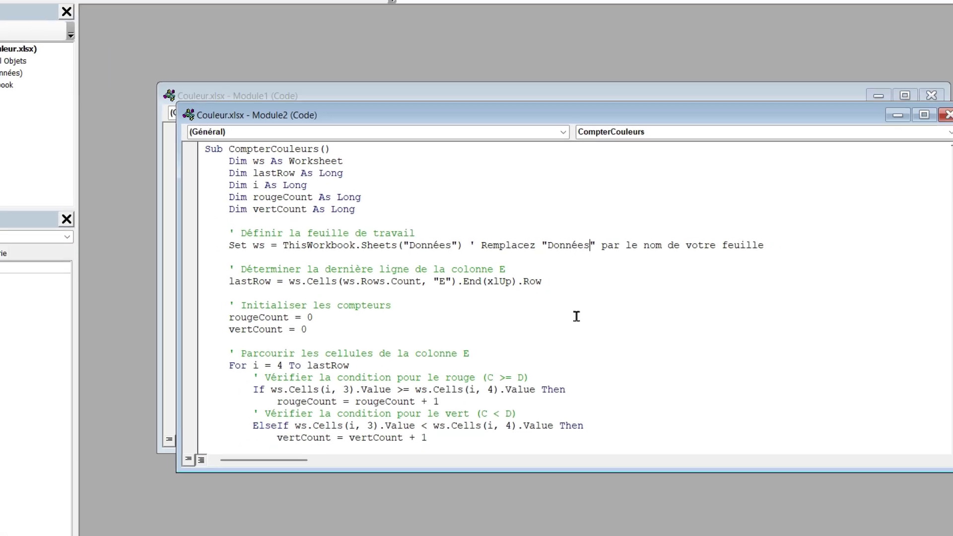
pyautogui.scroll(-3, 486, 332)
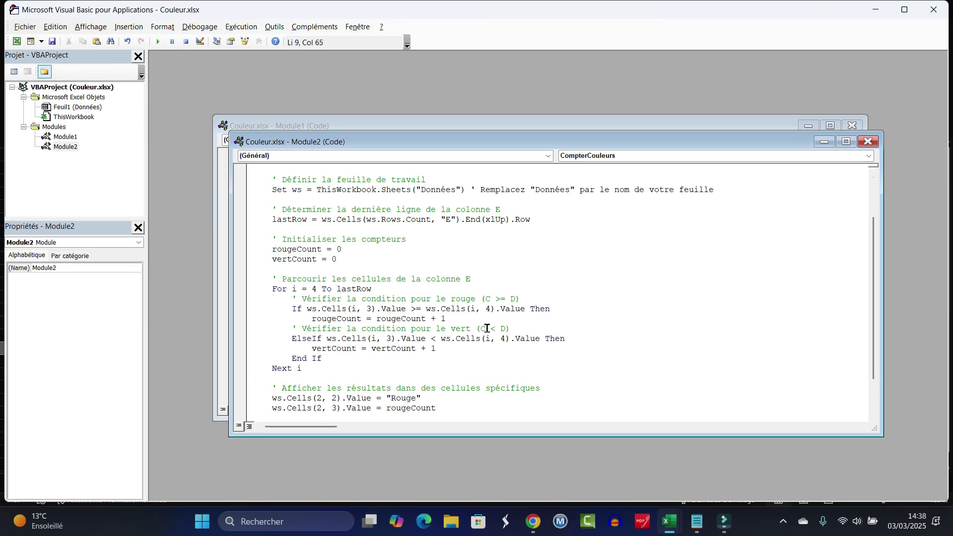
pyautogui.scroll(-2, 482, 356)
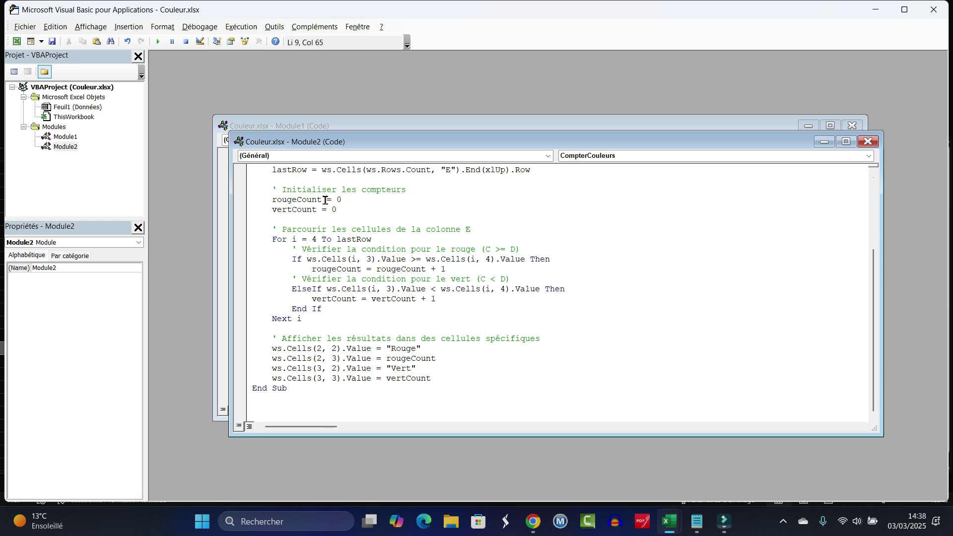
# Step: Back in the workbook, run the CompterCouleurs macro from the Macros list
pyautogui.click(17, 42)
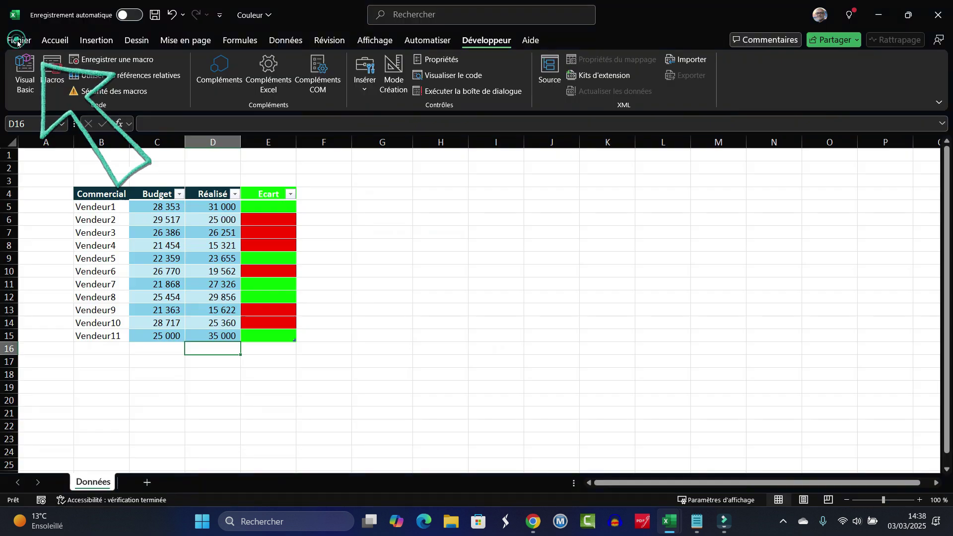
pyautogui.click(421, 238)
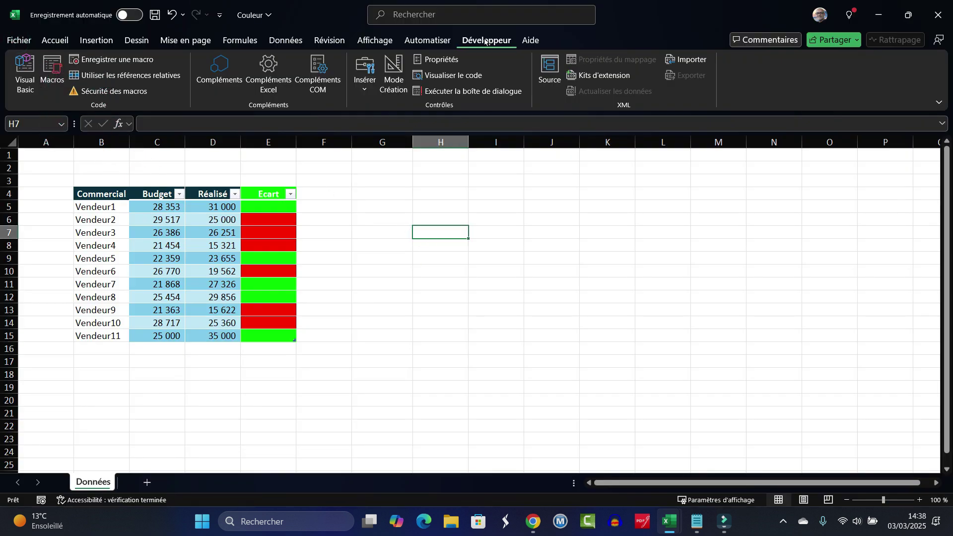
pyautogui.click(48, 69)
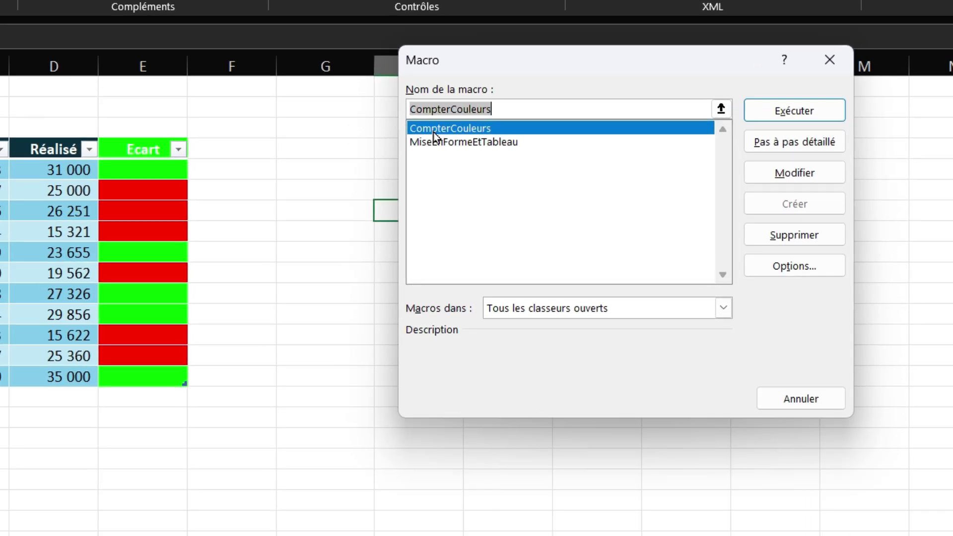
pyautogui.click(433, 131)
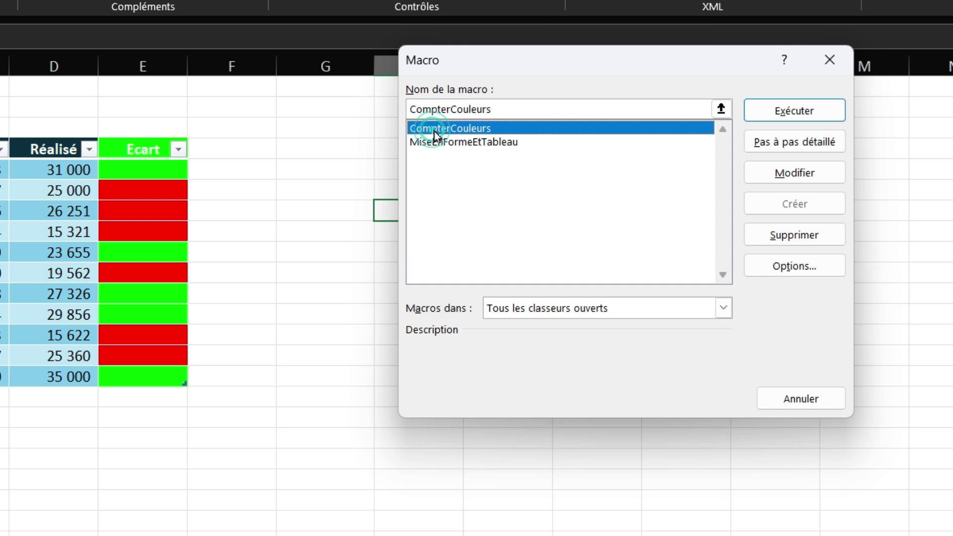
pyautogui.click(796, 113)
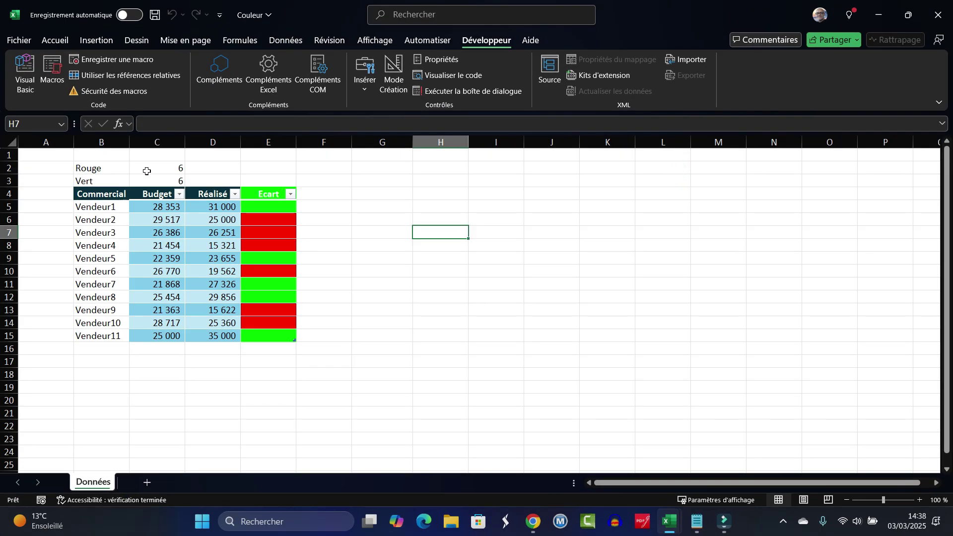
# Step: Check the Rouge 6 and Vert 6 counts in C2 and C3, then select row 15
pyautogui.click(147, 171)
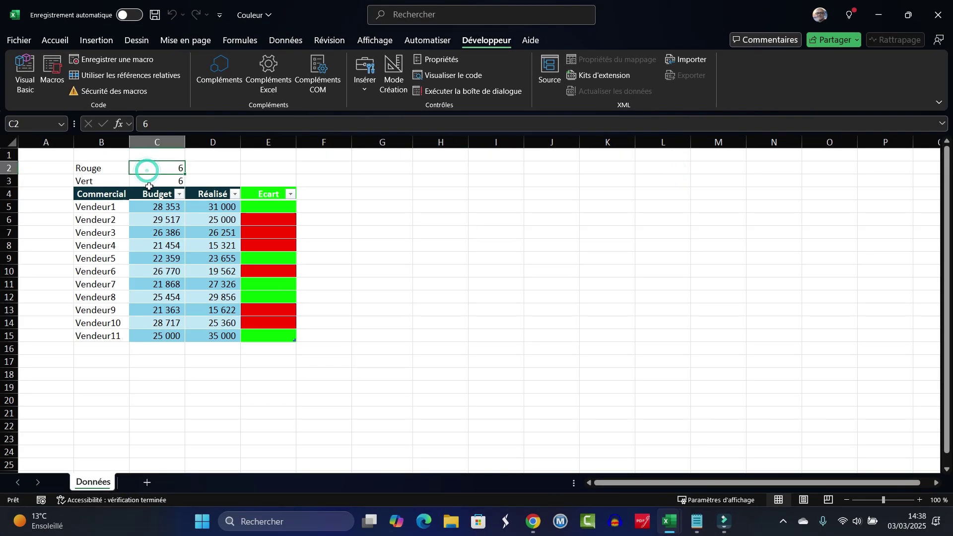
pyautogui.click(148, 182)
pyautogui.click(161, 167)
pyautogui.click(162, 179)
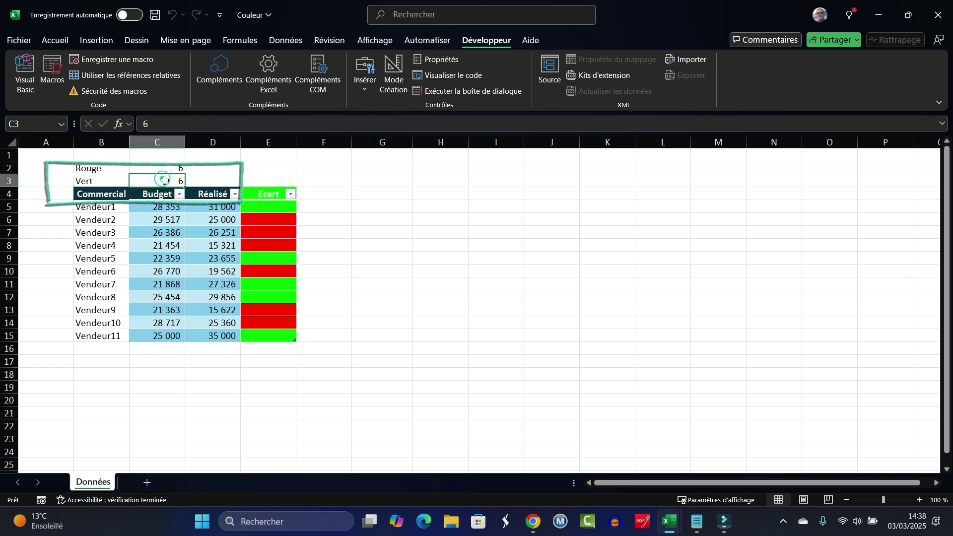
pyautogui.click(9, 335)
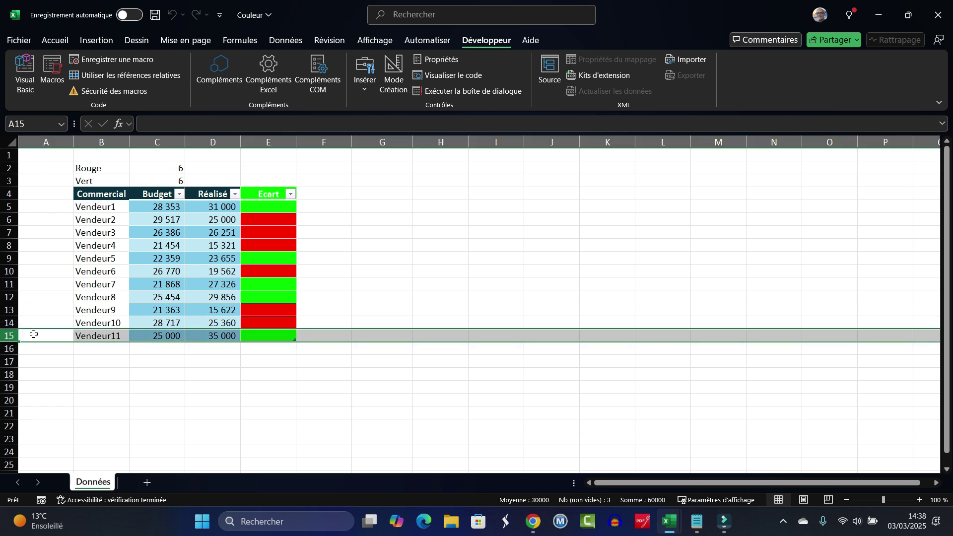
# Step: Delete the Vendeur11 row 15 from the sales table
pyautogui.rightClick(34, 336)
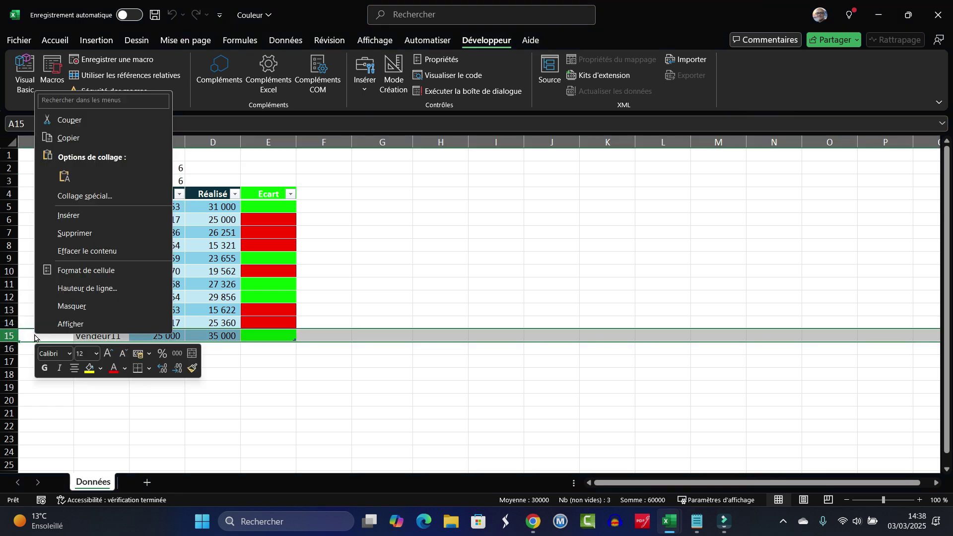
pyautogui.click(68, 233)
pyautogui.click(392, 223)
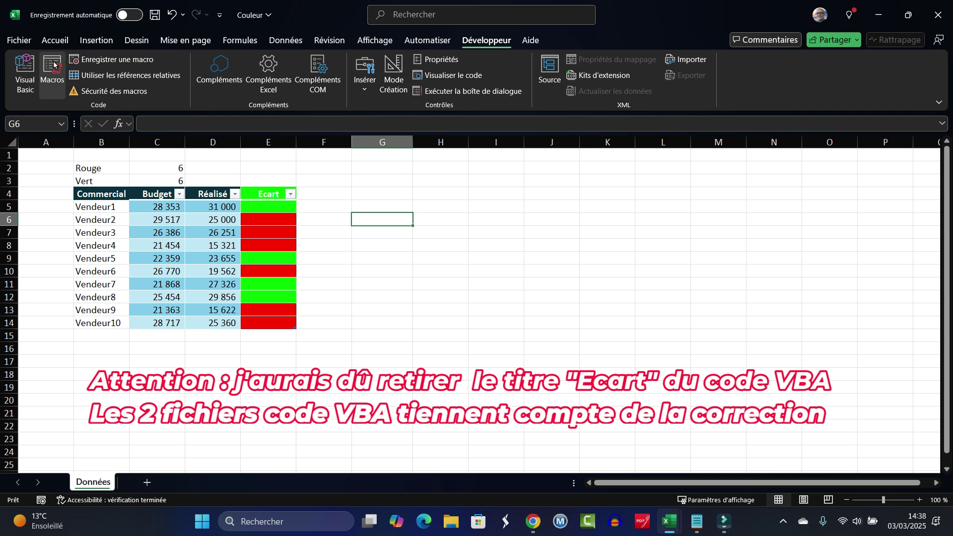
# Step: Rerun CompterCouleurs and confirm the Vert count dropped to 5
pyautogui.click(52, 69)
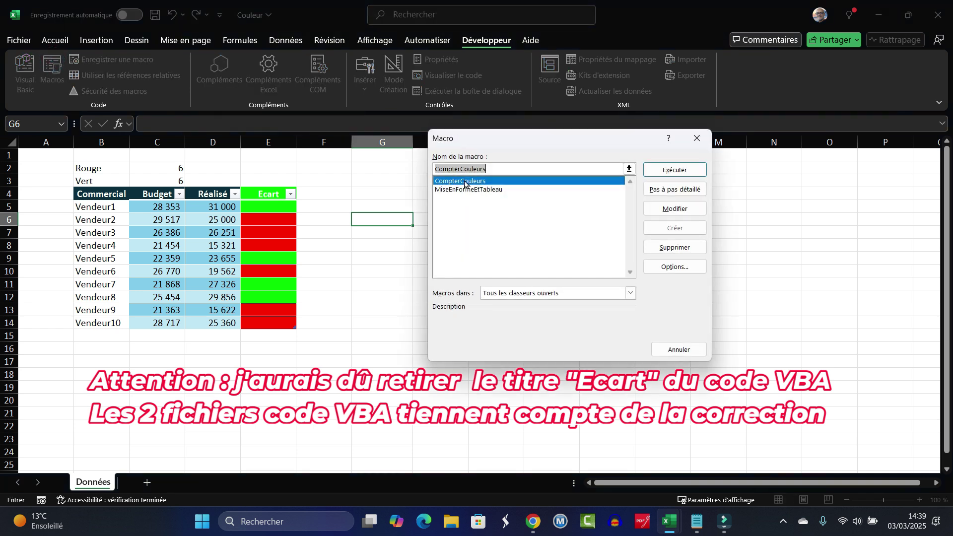
pyautogui.click(673, 170)
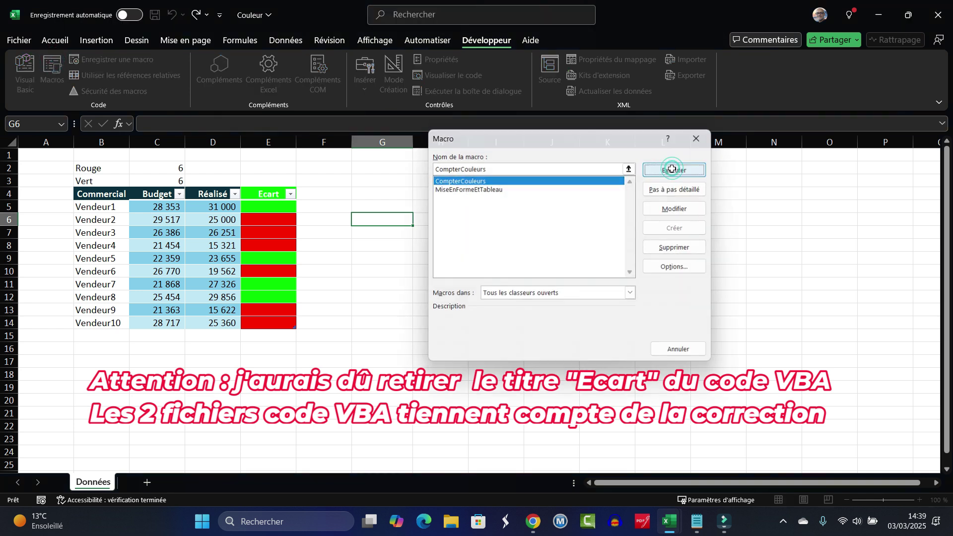
pyautogui.click(163, 180)
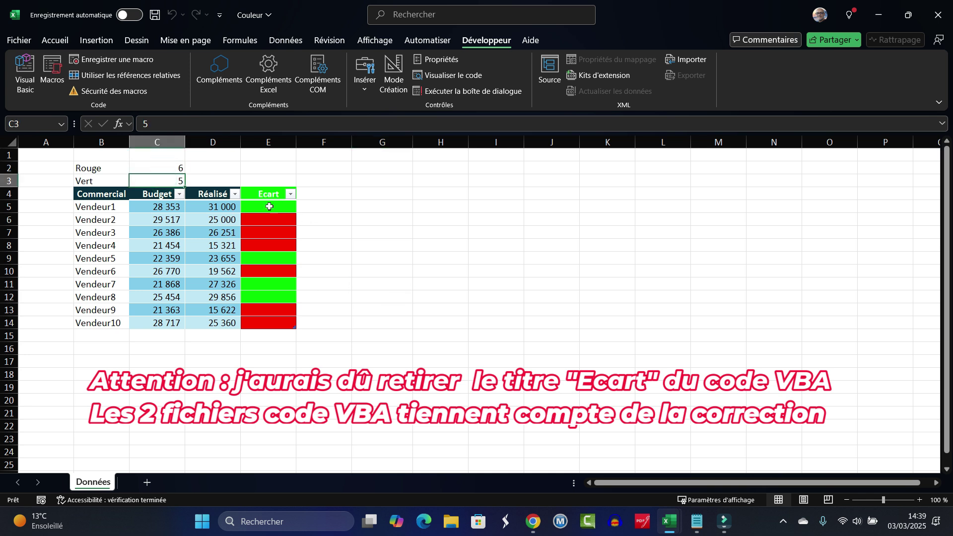
pyautogui.click(101, 169)
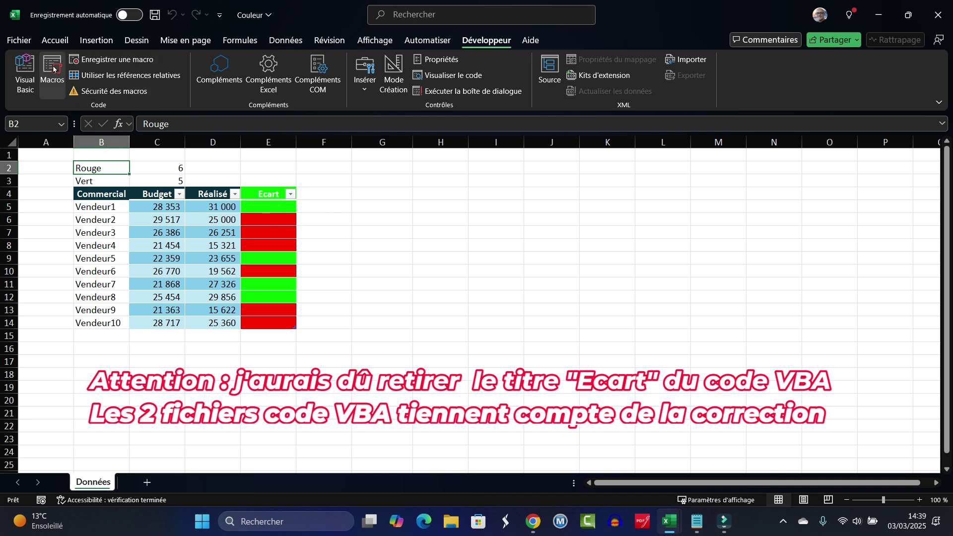
pyautogui.click(24, 72)
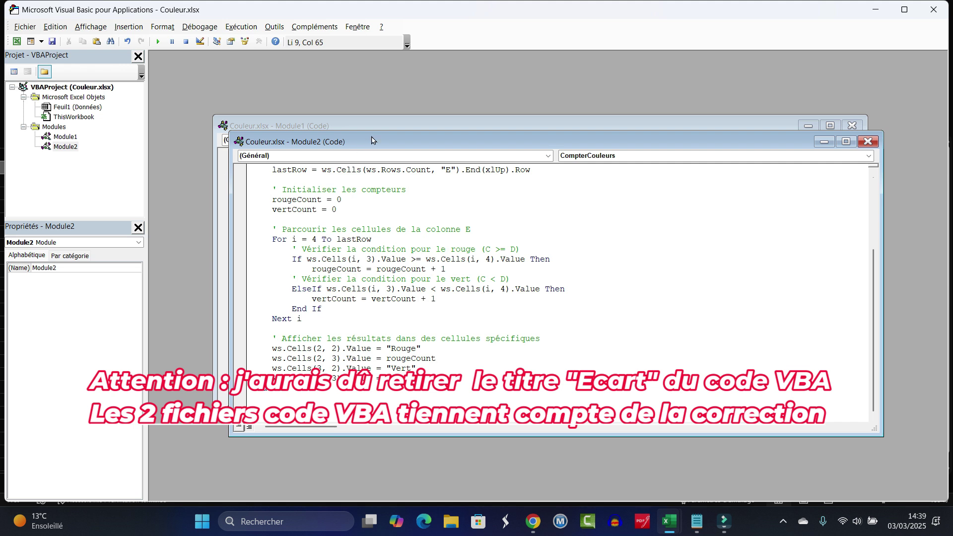
pyautogui.click(403, 124)
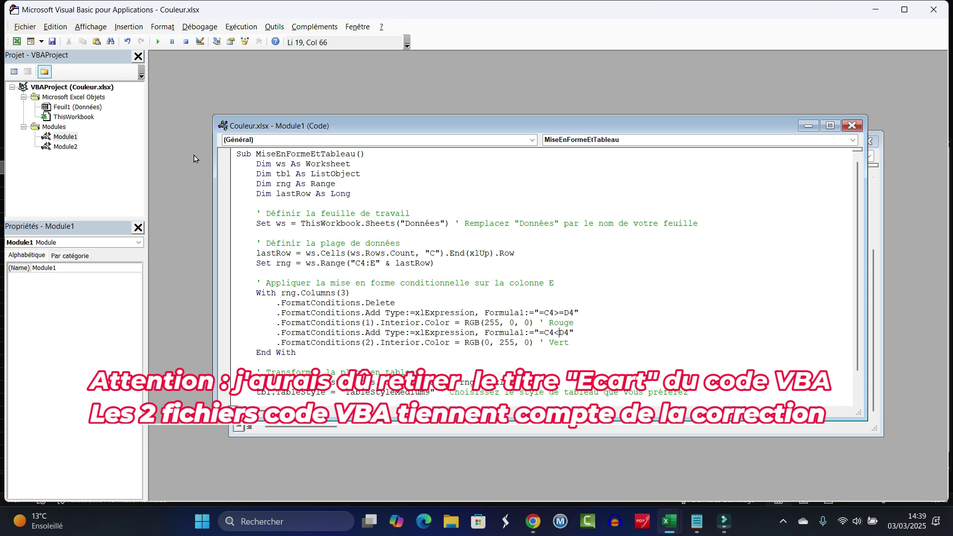
pyautogui.click(18, 42)
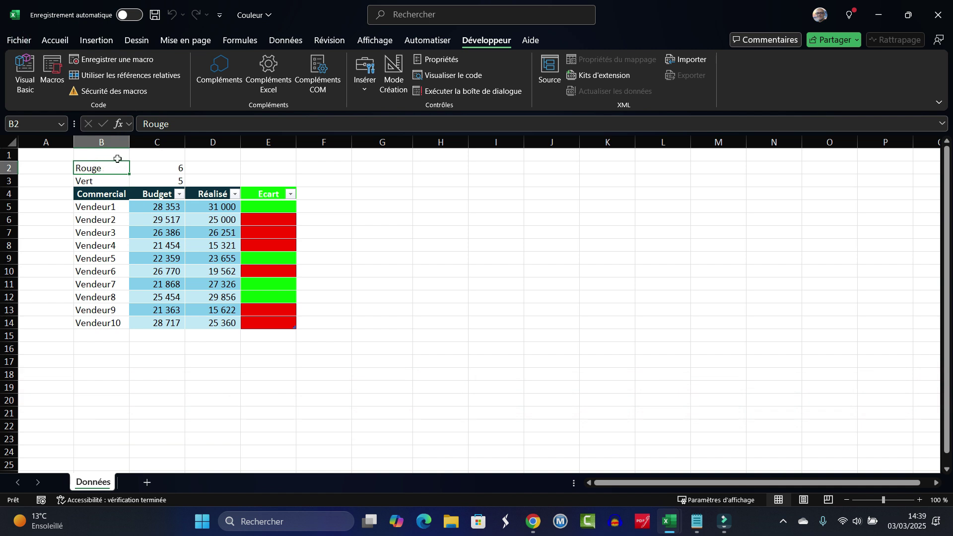
# Step: Give the Rouge label in B2 a custom RGB 255, 0, 0 fill colour
pyautogui.click(55, 40)
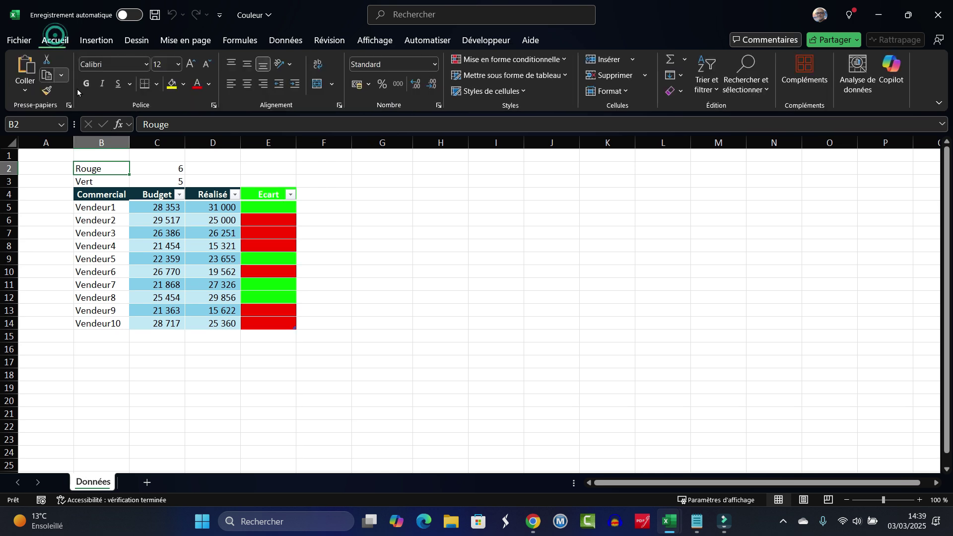
pyautogui.click(184, 85)
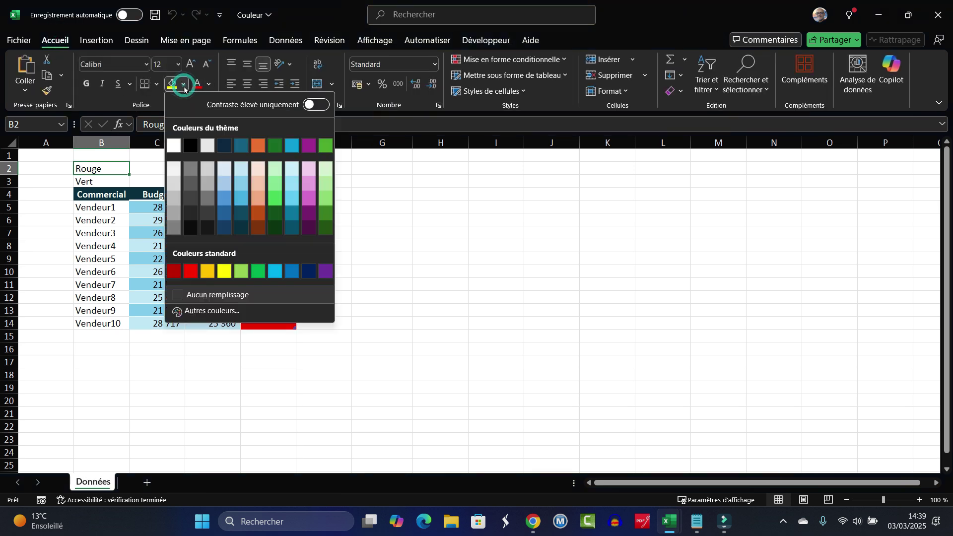
pyautogui.click(229, 312)
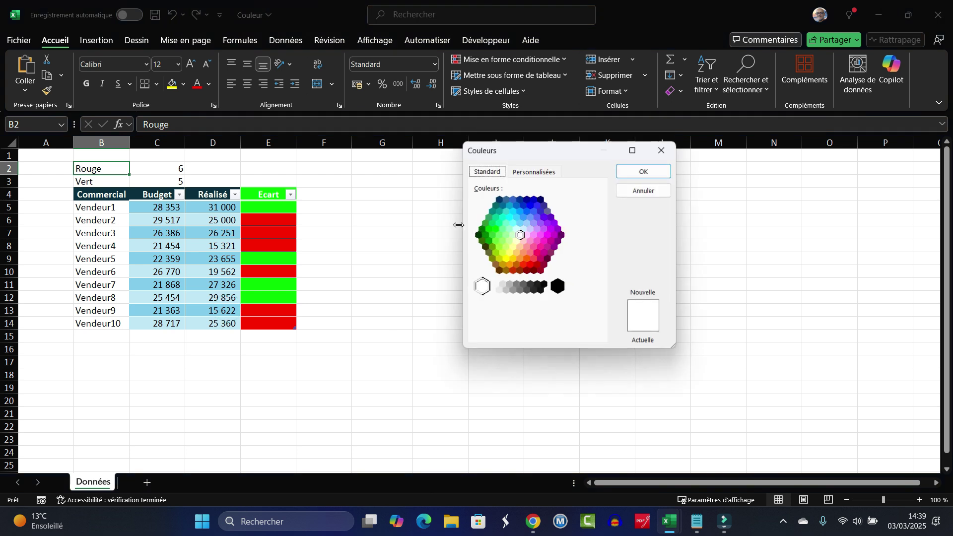
pyautogui.moveTo(544, 152); pyautogui.dragTo(473, 157)
pyautogui.click(482, 177)
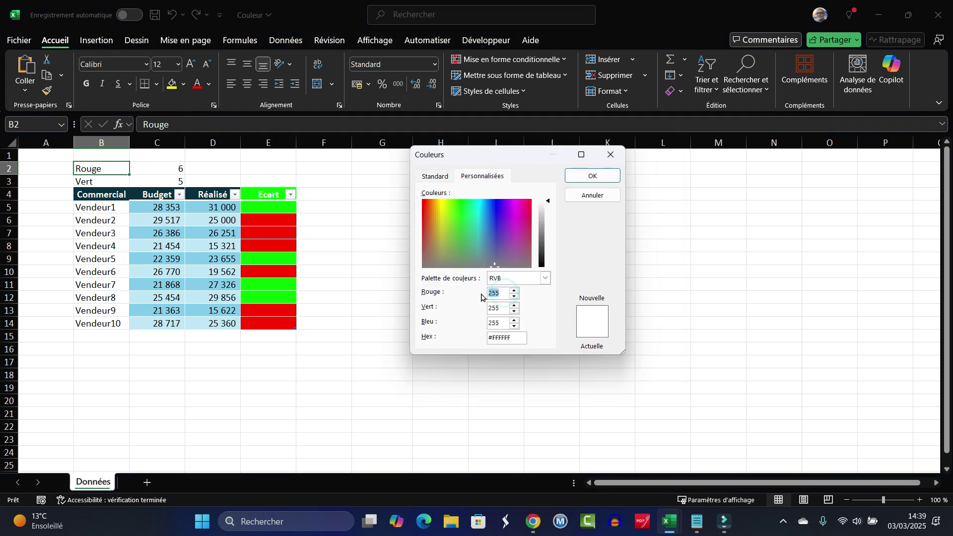
pyautogui.write('255')
pyautogui.write('0')
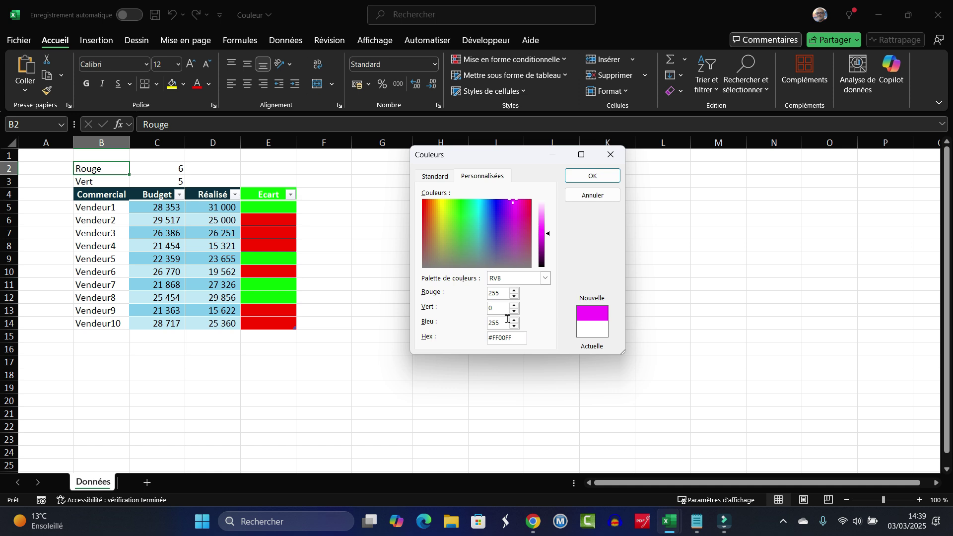
pyautogui.write('0')
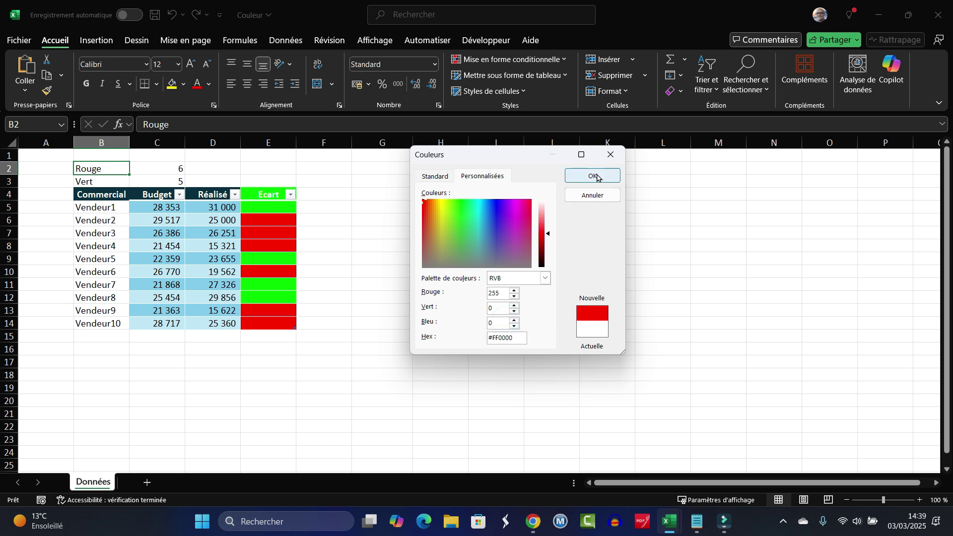
pyautogui.click(597, 177)
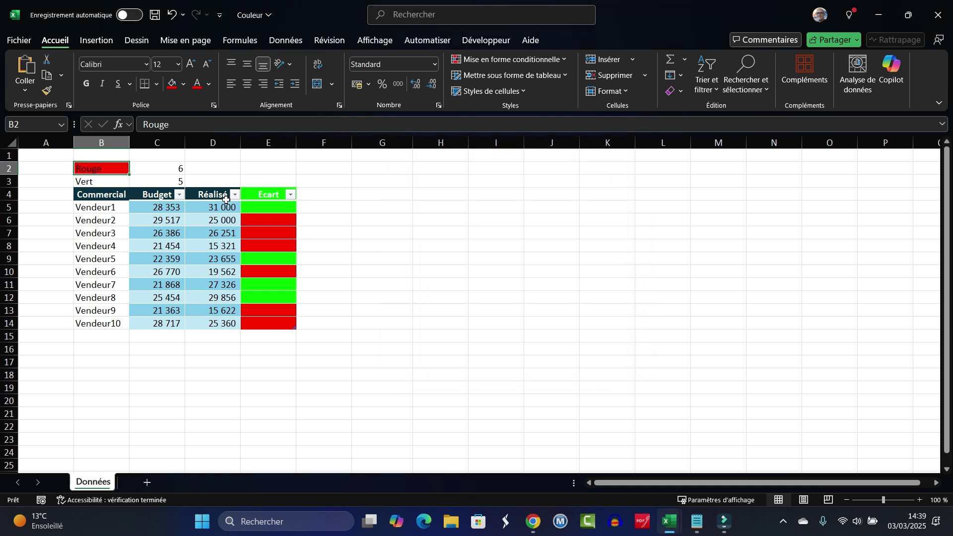
pyautogui.click(100, 182)
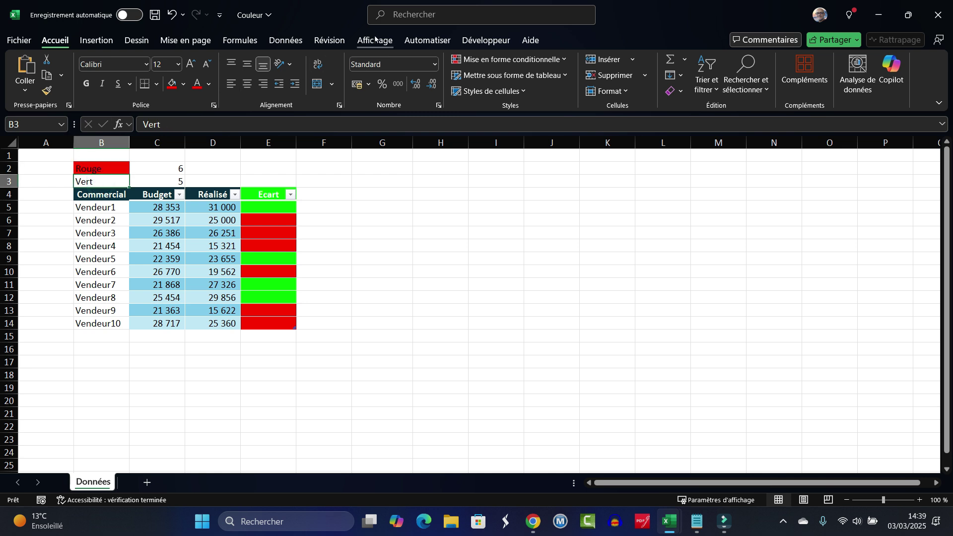
pyautogui.click(486, 40)
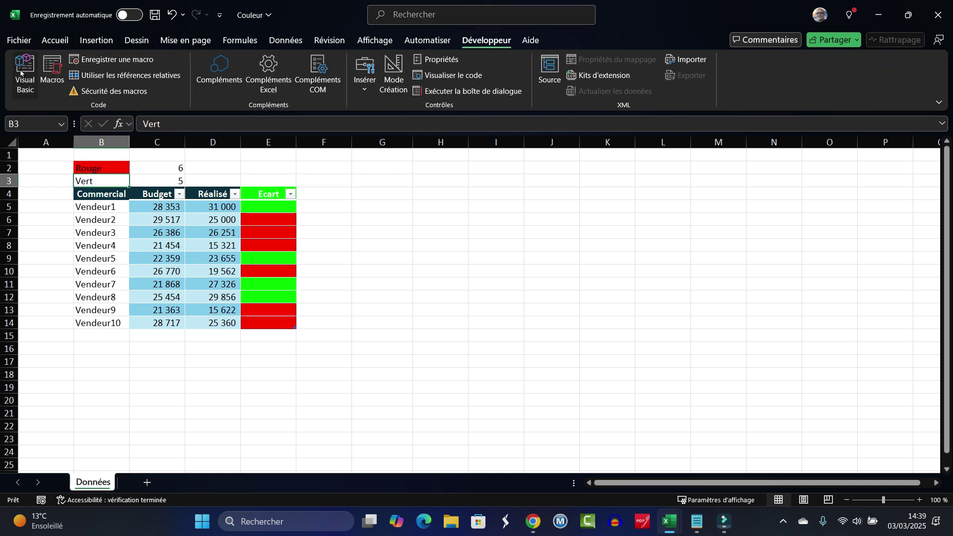
pyautogui.click(21, 73)
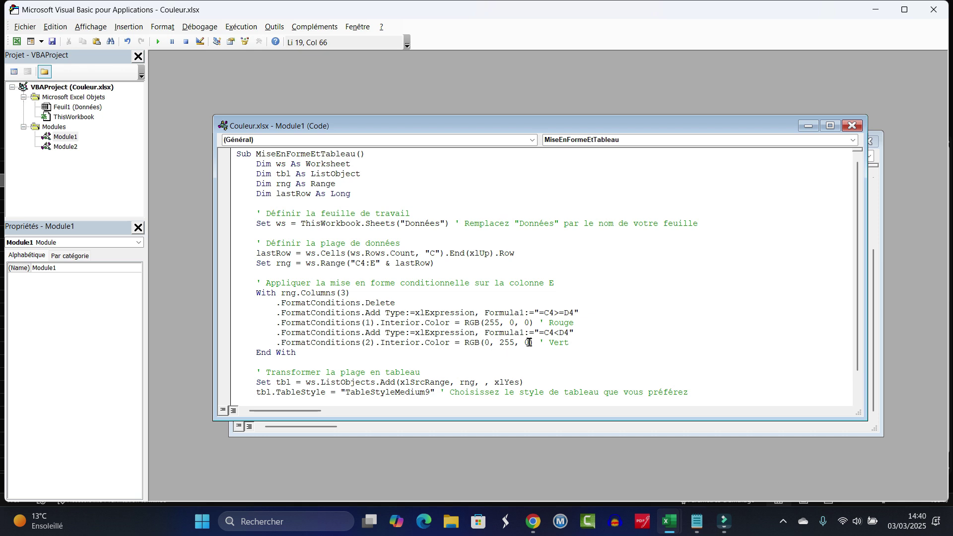
pyautogui.click(16, 42)
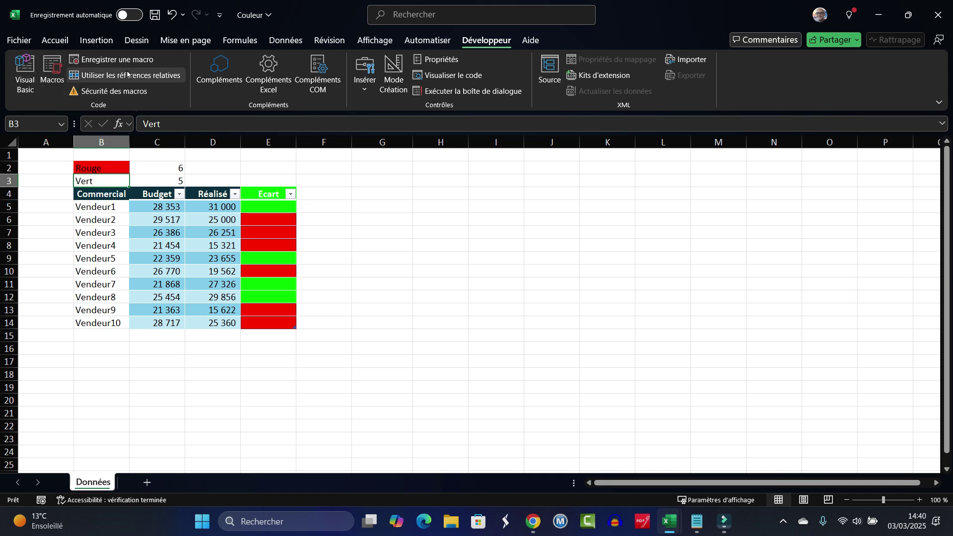
# Step: Fill the Vert label cell B3 with custom colour Red 0, Green 255, Blue 0
pyautogui.click(58, 40)
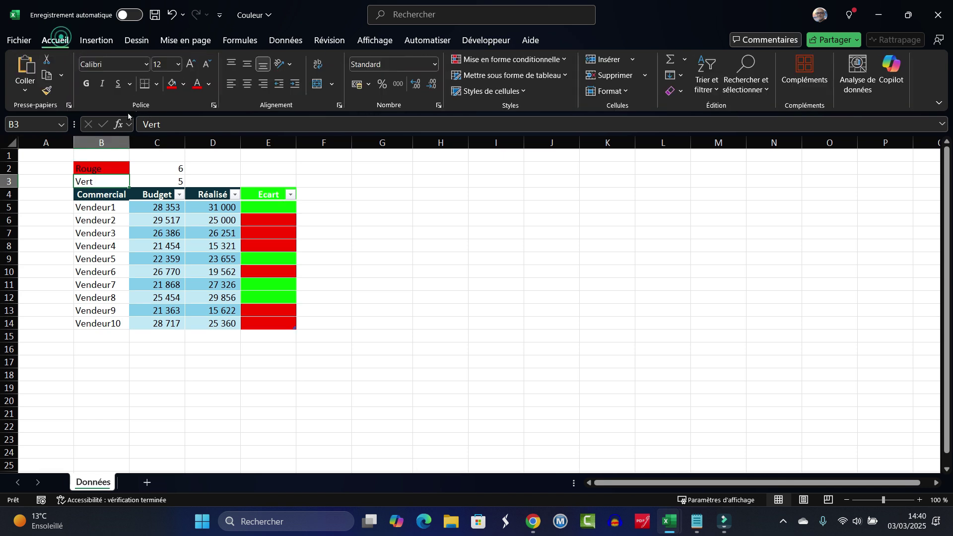
pyautogui.click(184, 84)
pyautogui.click(213, 352)
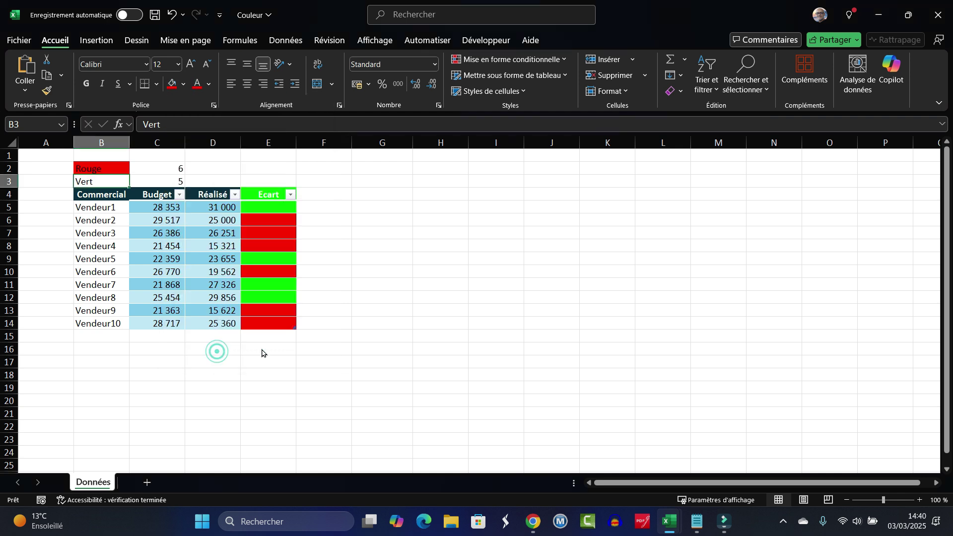
pyautogui.click(484, 176)
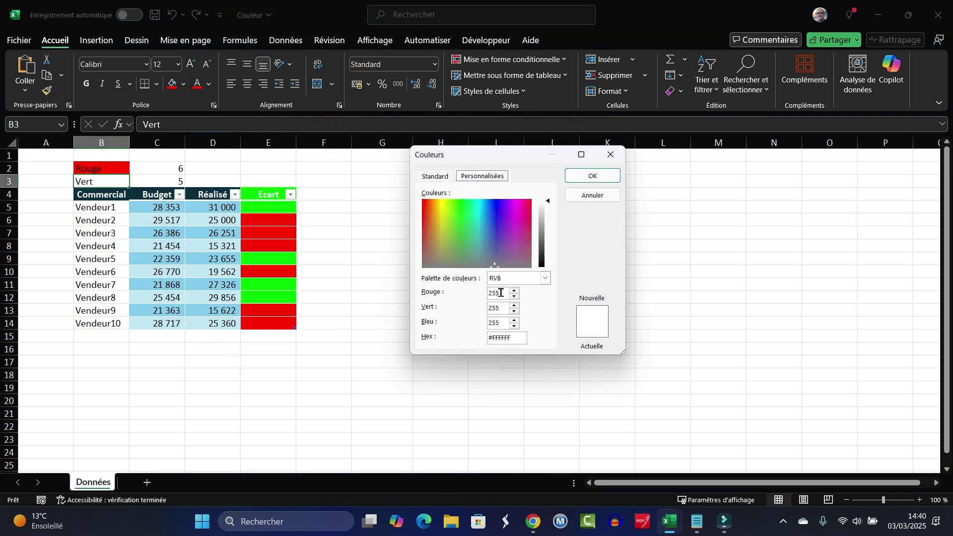
pyautogui.click(499, 293)
pyautogui.write('0')
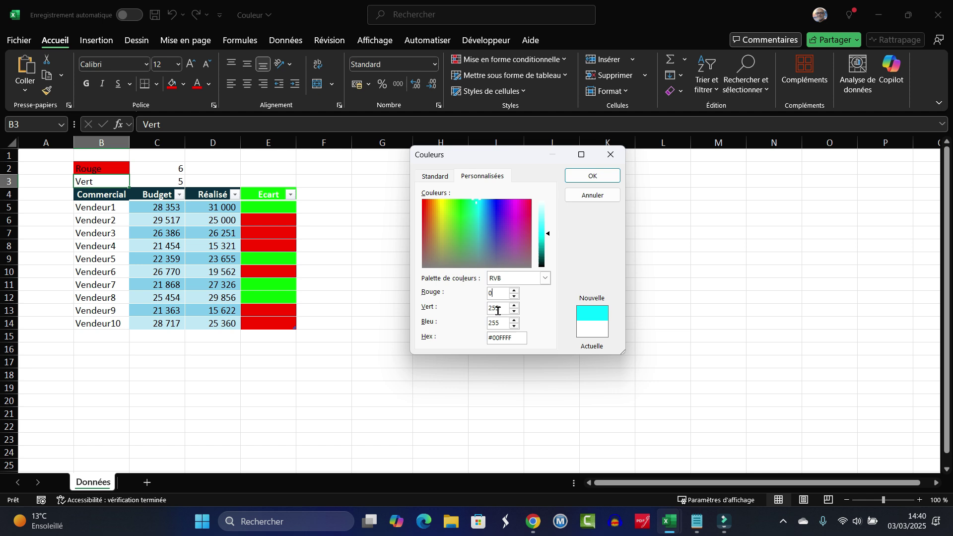
pyautogui.click(500, 324)
pyautogui.write('0')
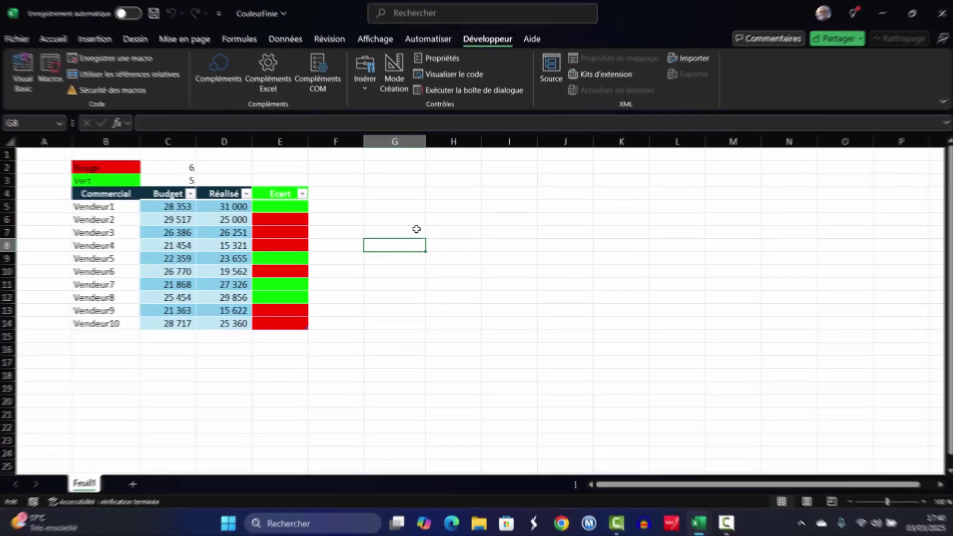
pyautogui.click(429, 205)
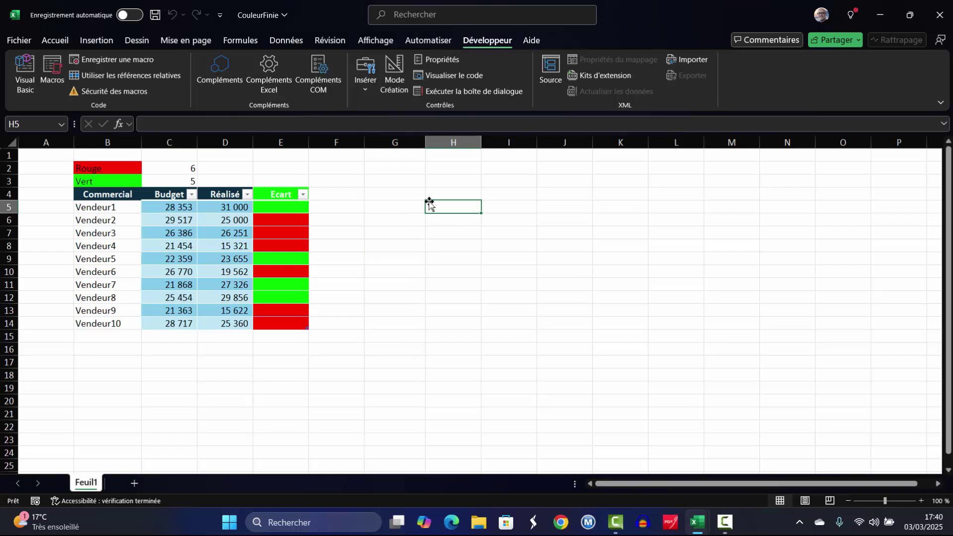
pyautogui.click(15, 40)
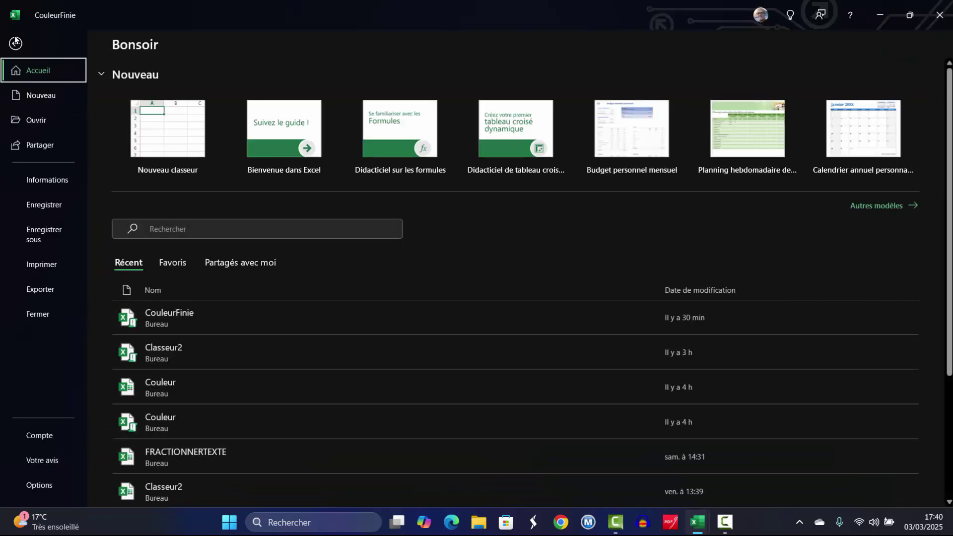
pyautogui.click(44, 233)
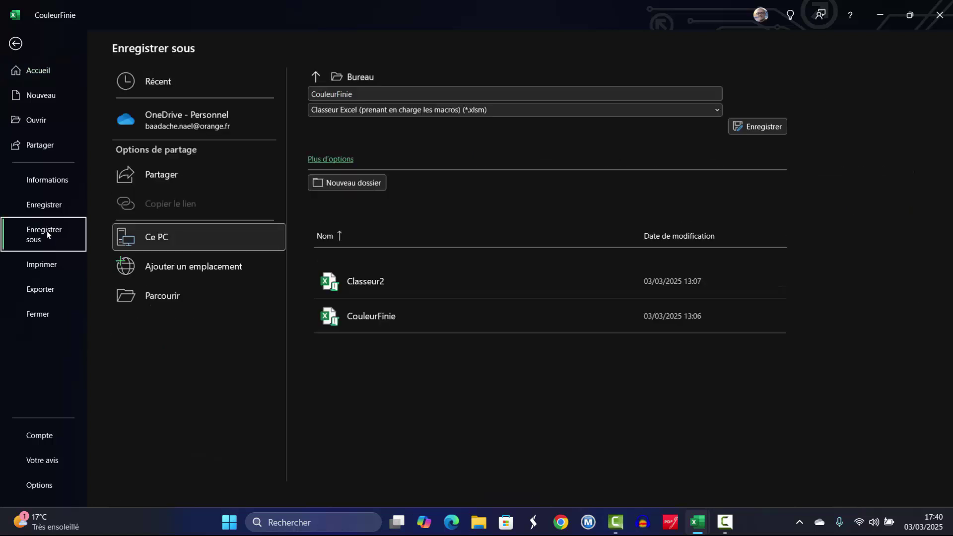
pyautogui.doubleClick(153, 241)
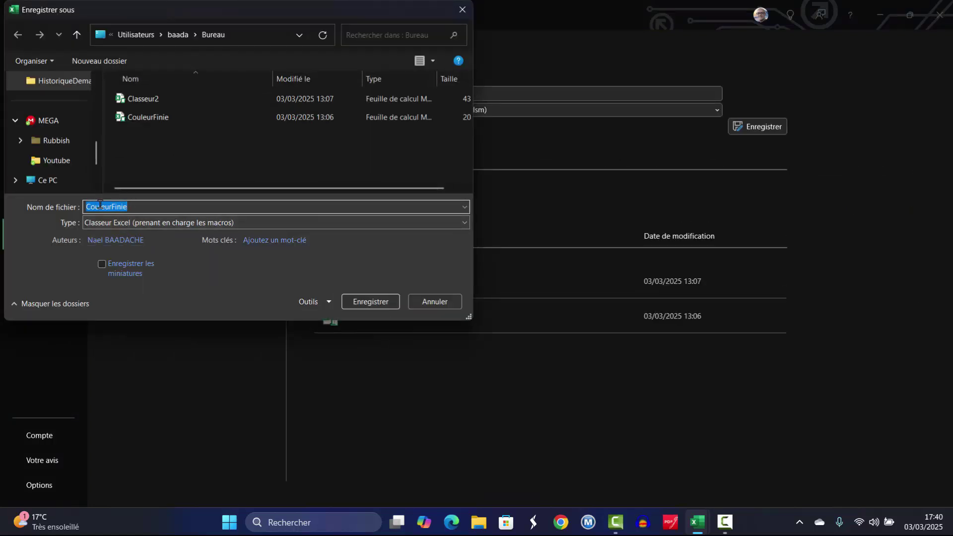
pyautogui.click(135, 207)
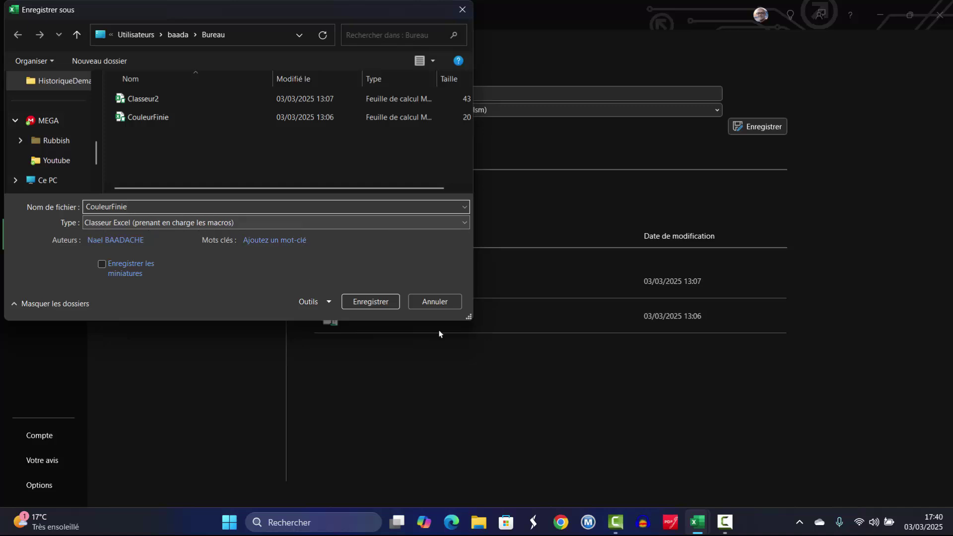
pyautogui.click(440, 306)
pyautogui.click(11, 43)
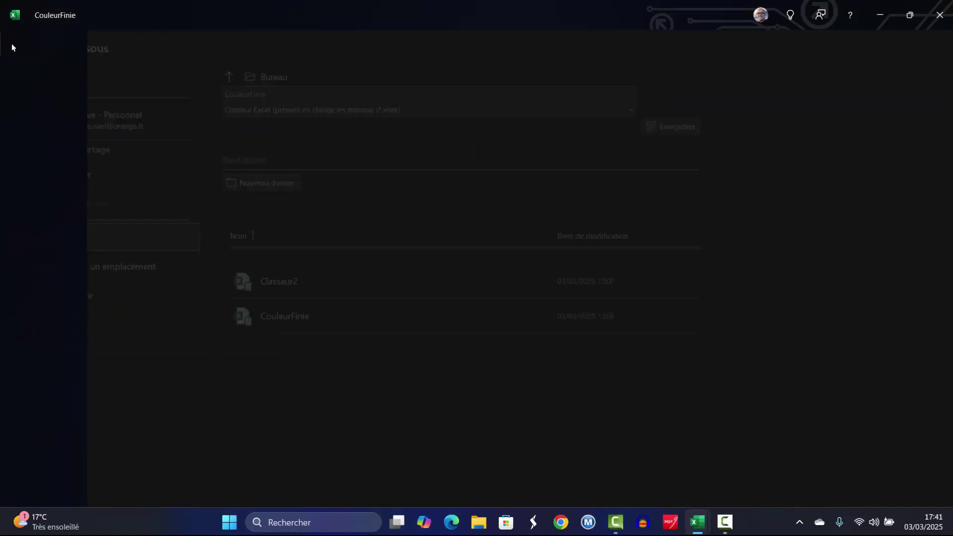
pyautogui.click(398, 225)
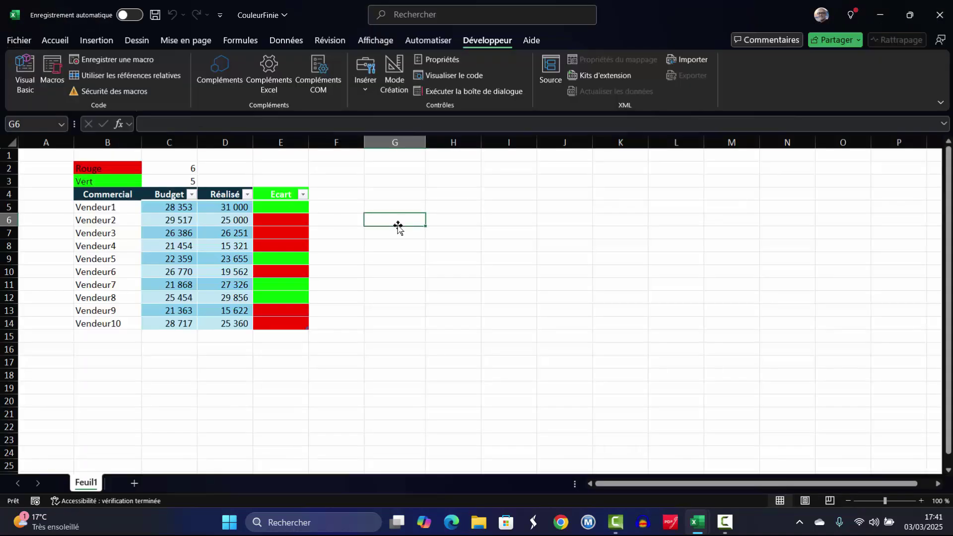
# Step: Open Module2's CompterCouleurs code in the Visual Basic editor
pyautogui.click(124, 164)
pyautogui.click(119, 180)
pyautogui.click(120, 169)
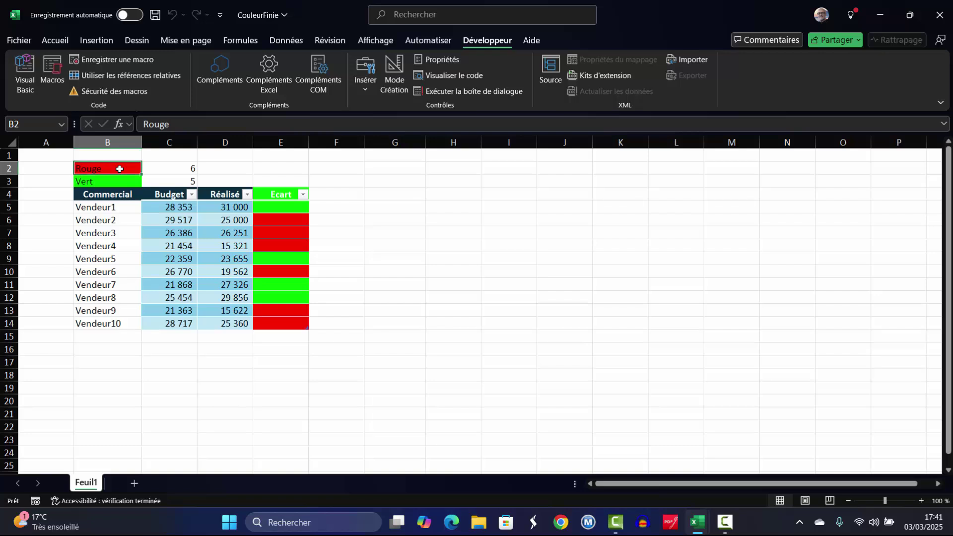
pyautogui.click(120, 181)
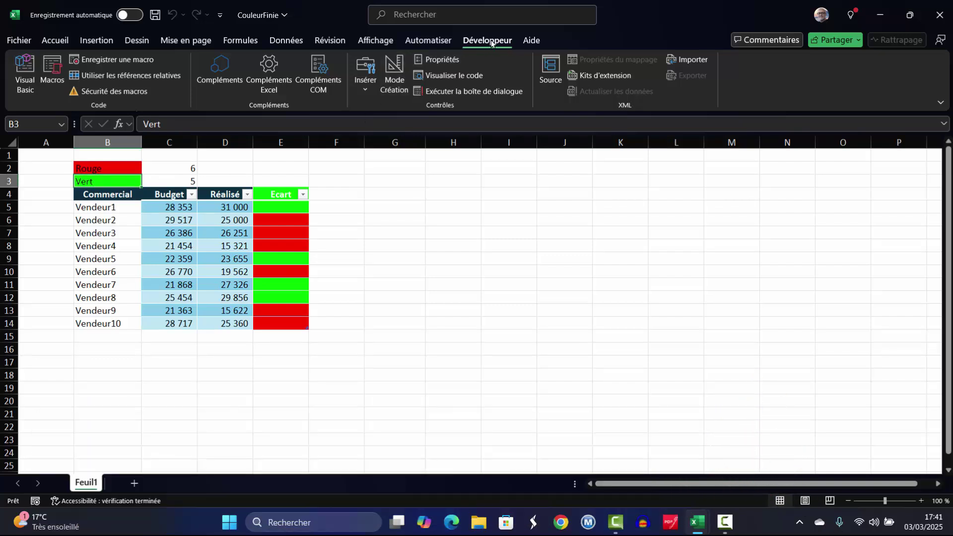
pyautogui.click(24, 74)
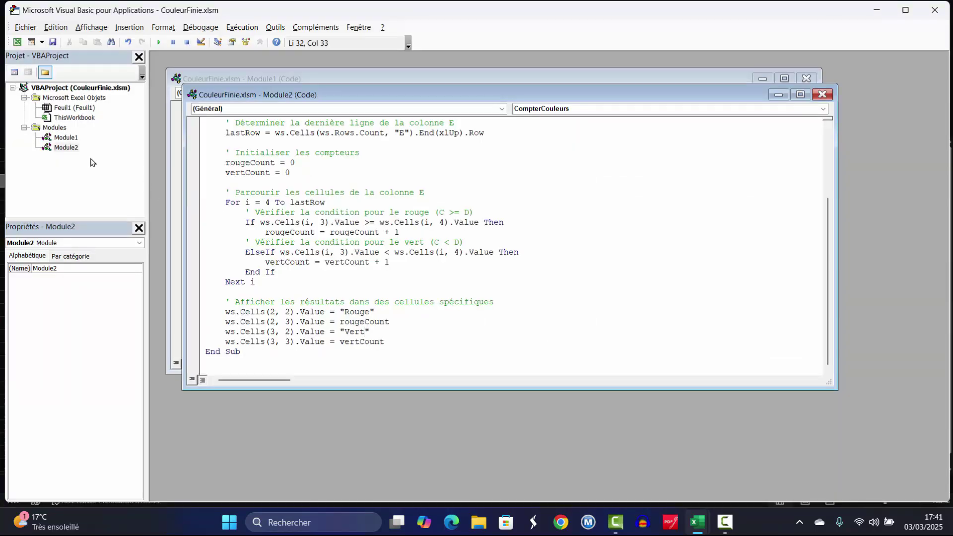
pyautogui.click(66, 147)
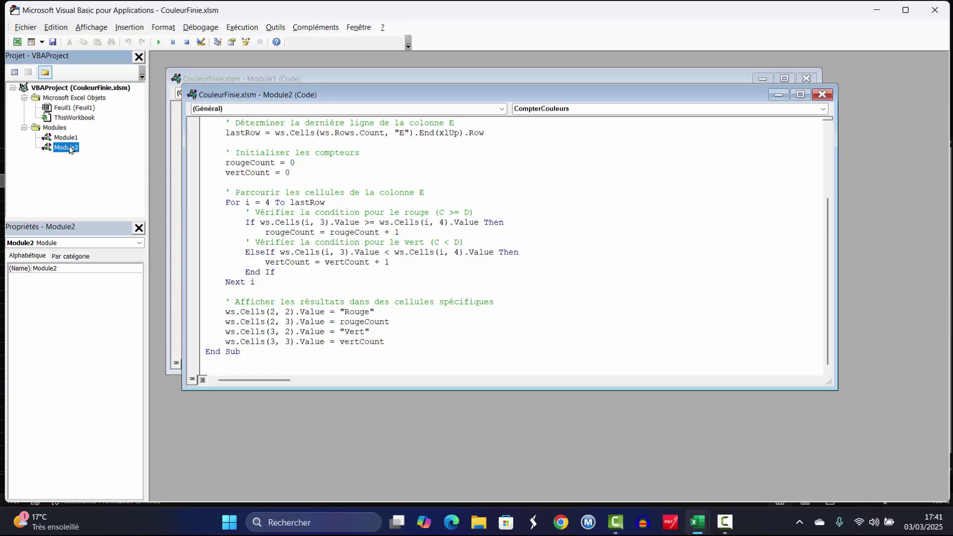
pyautogui.doubleClick(71, 148)
pyautogui.scroll(3, 315, 212)
pyautogui.scroll(-3, 318, 216)
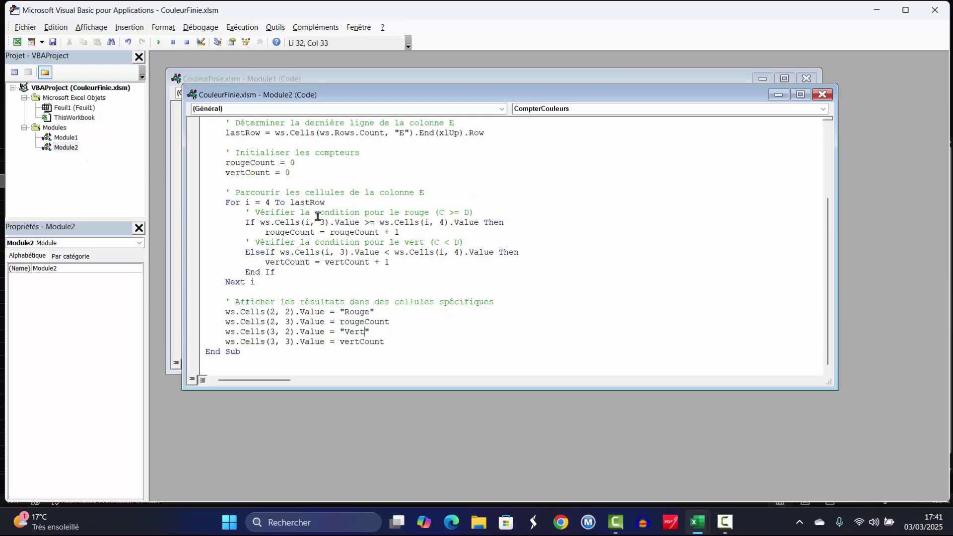
# Step: Change the macro's Rouge and Vert labels to CA Non Atteint and CA Atteint
pyautogui.click(345, 311)
pyautogui.press('Delete')
pyautogui.press('Delete')
pyautogui.press('Delete')
pyautogui.write('ttei')
pyautogui.click(365, 330)
pyautogui.press('BackSpace')
pyautogui.press('BackSpace')
pyautogui.press('BackSpace')
pyautogui.press('BackSpace')
pyautogui.write('A Atteint')
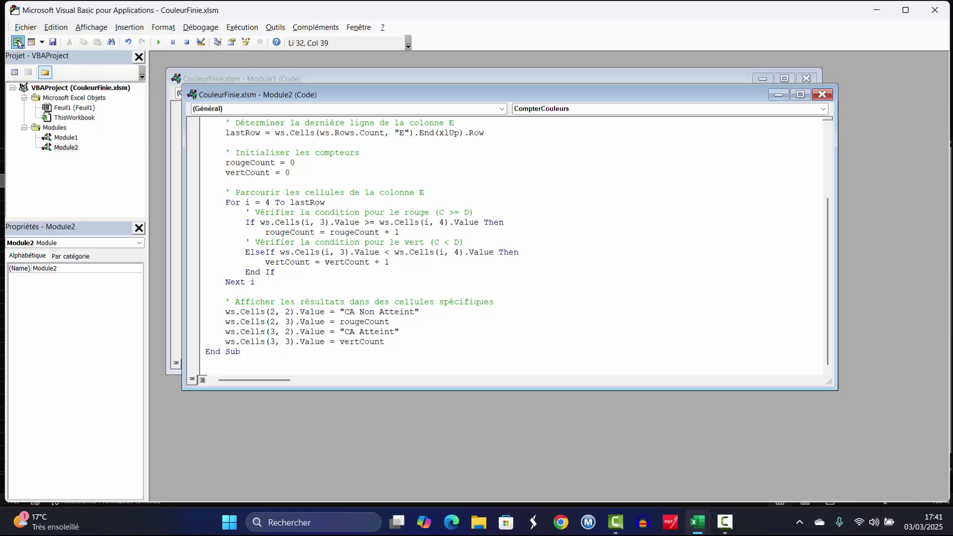
pyautogui.click(19, 43)
pyautogui.click(432, 248)
# Step: Make the CA Non Atteint and CA Atteint labels in B2:B3 bold
pyautogui.click(119, 166)
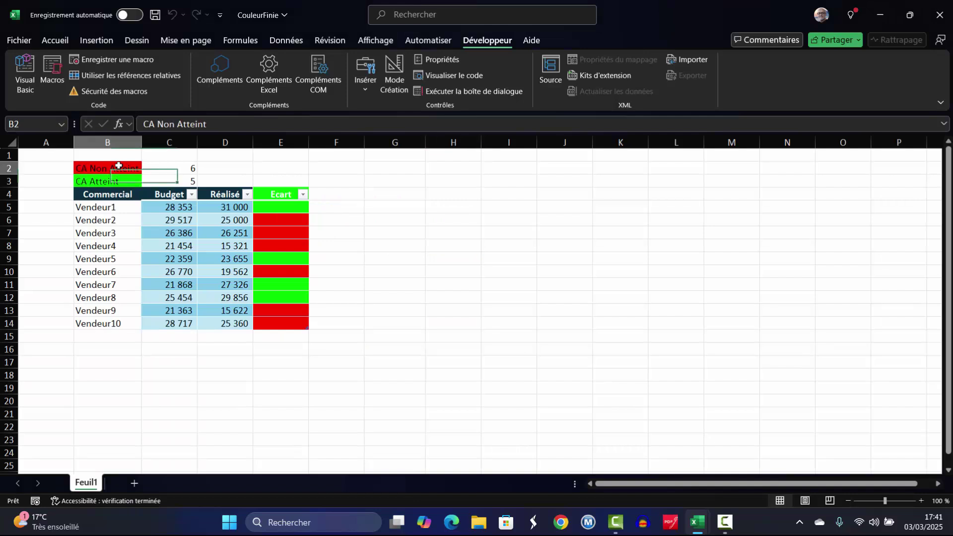
pyautogui.moveTo(119, 166); pyautogui.dragTo(119, 180)
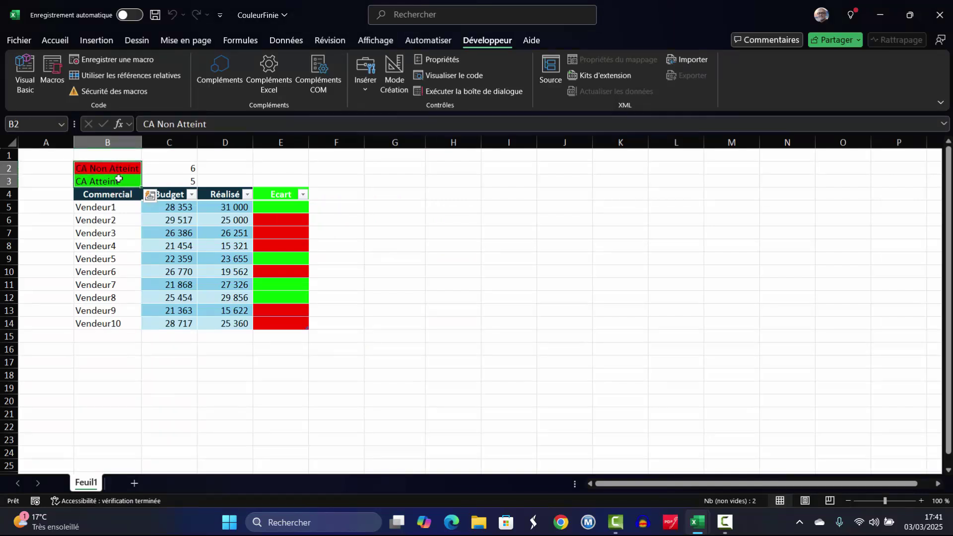
pyautogui.click(58, 41)
pyautogui.click(86, 83)
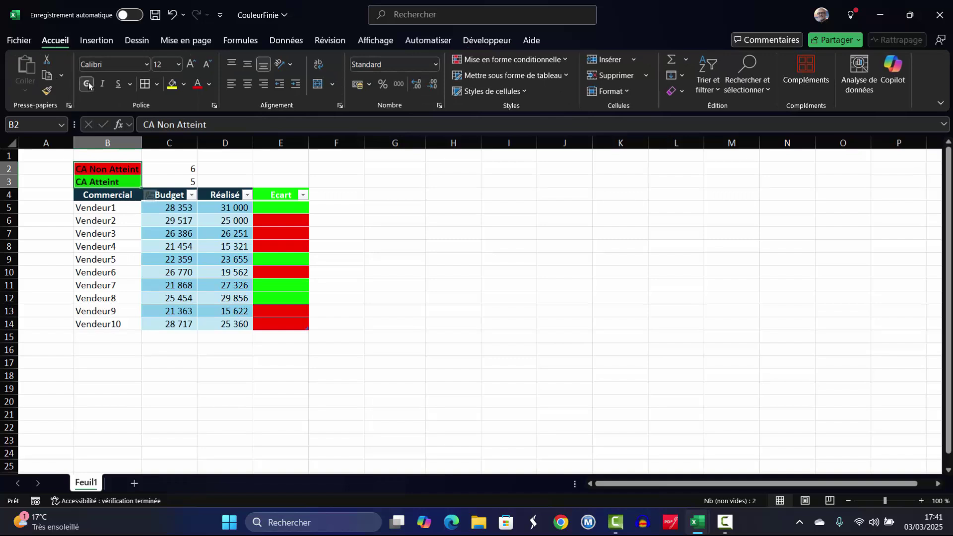
# Step: Centre, bold and add all borders to the counts in C2:C3
pyautogui.moveTo(173, 168); pyautogui.dragTo(173, 182)
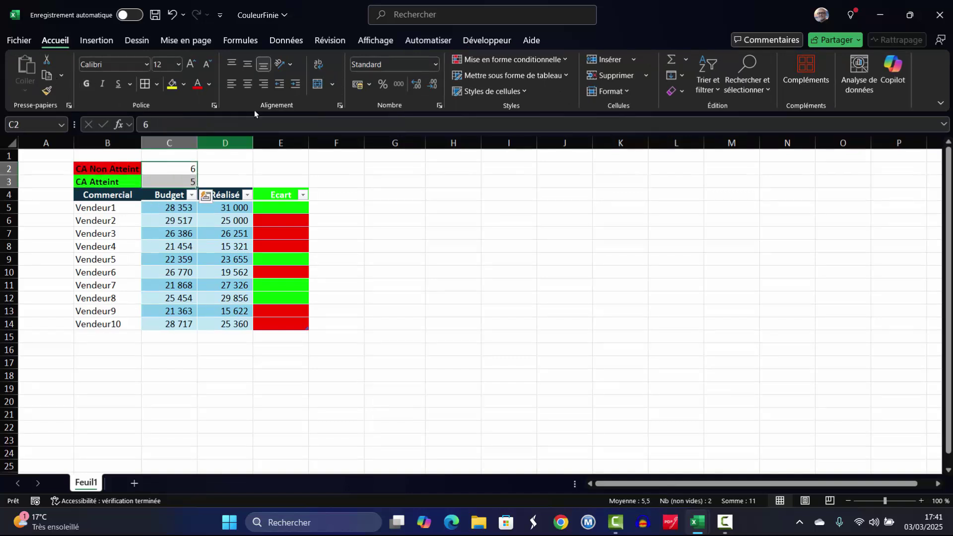
pyautogui.click(249, 84)
pyautogui.click(247, 65)
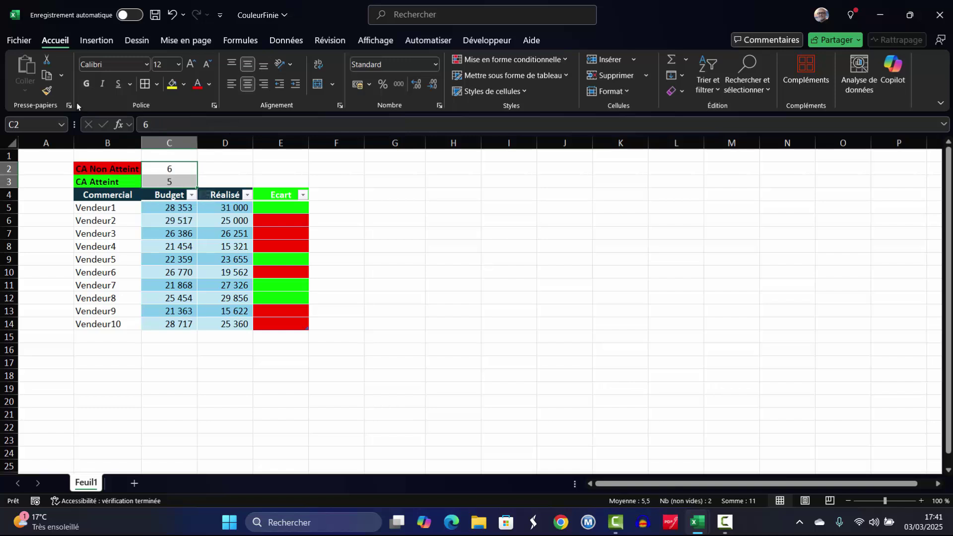
pyautogui.click(86, 84)
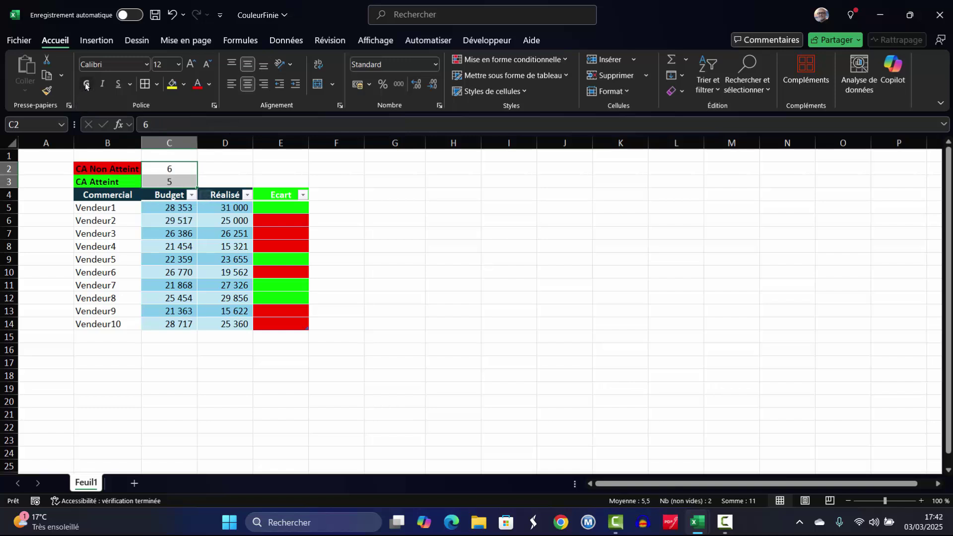
pyautogui.click(146, 84)
pyautogui.click(447, 273)
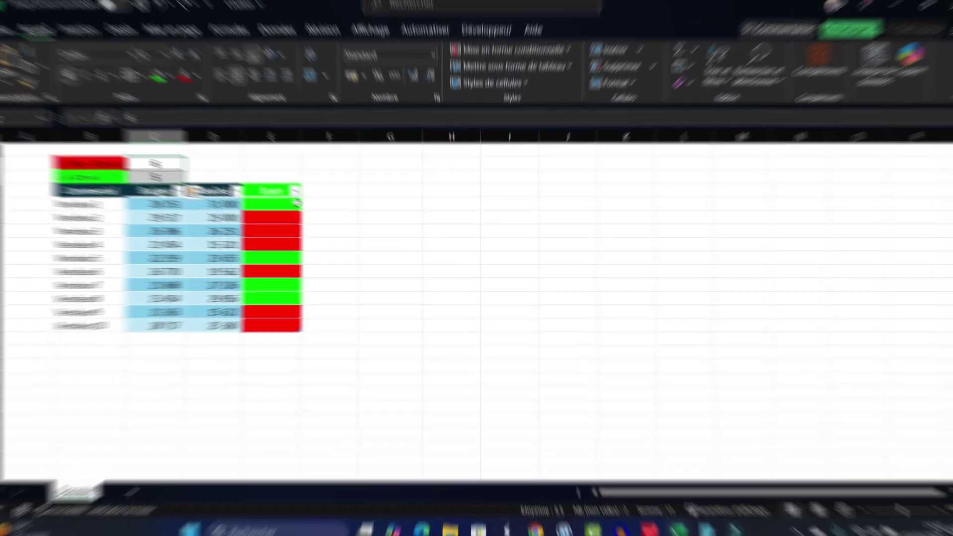
# Step: Draw a rounded-rectangle ACTUALISER button right of the table with centred text
pyautogui.click(565, 271)
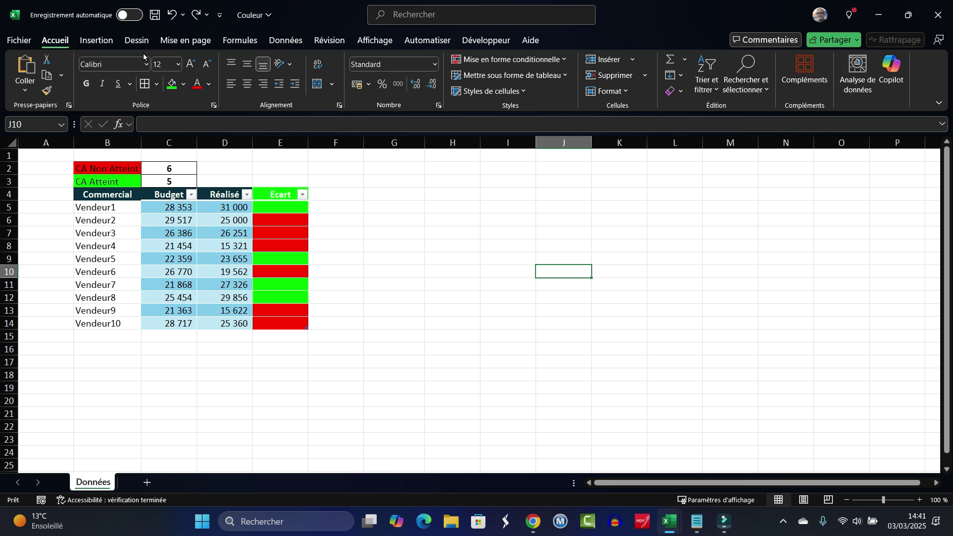
pyautogui.click(97, 41)
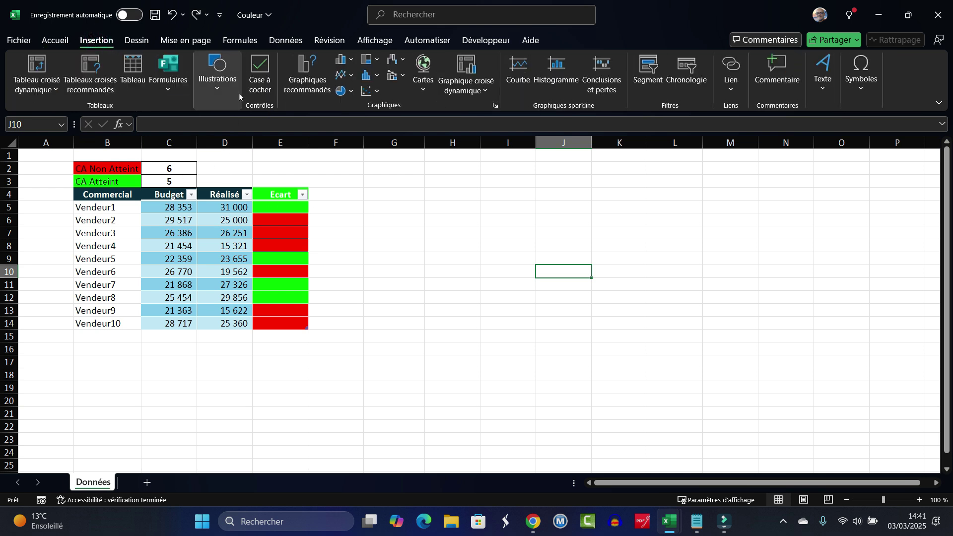
pyautogui.click(214, 92)
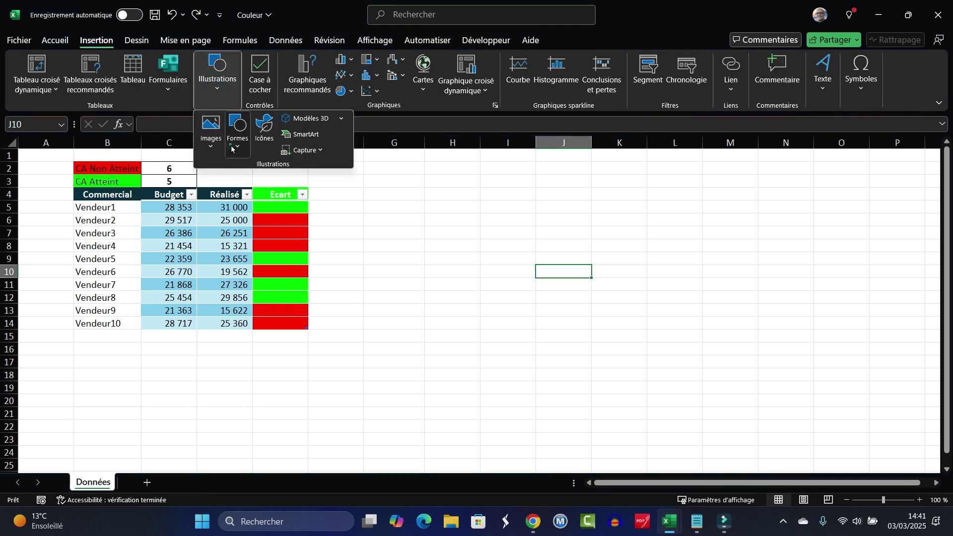
pyautogui.click(237, 130)
pyautogui.click(308, 188)
pyautogui.moveTo(404, 178); pyautogui.dragTo(515, 206)
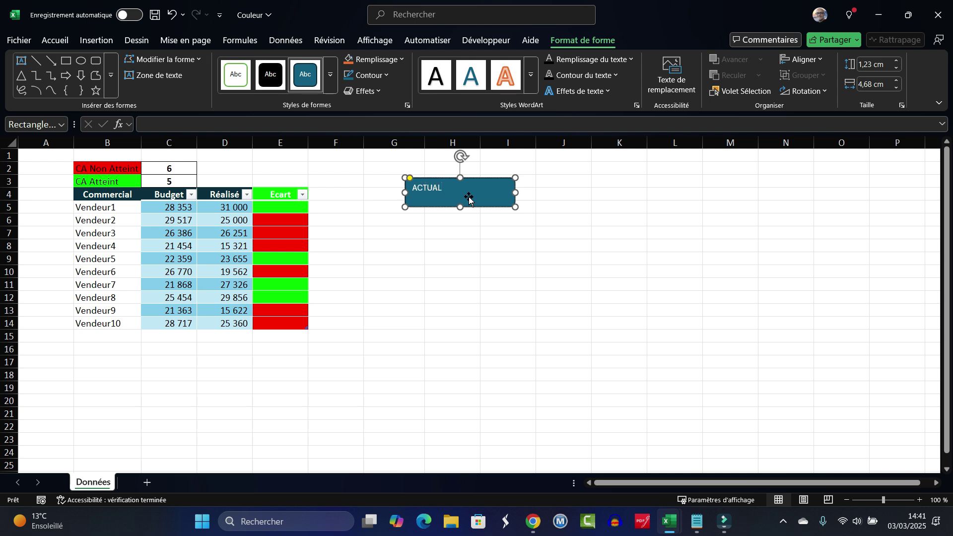
pyautogui.click(495, 200)
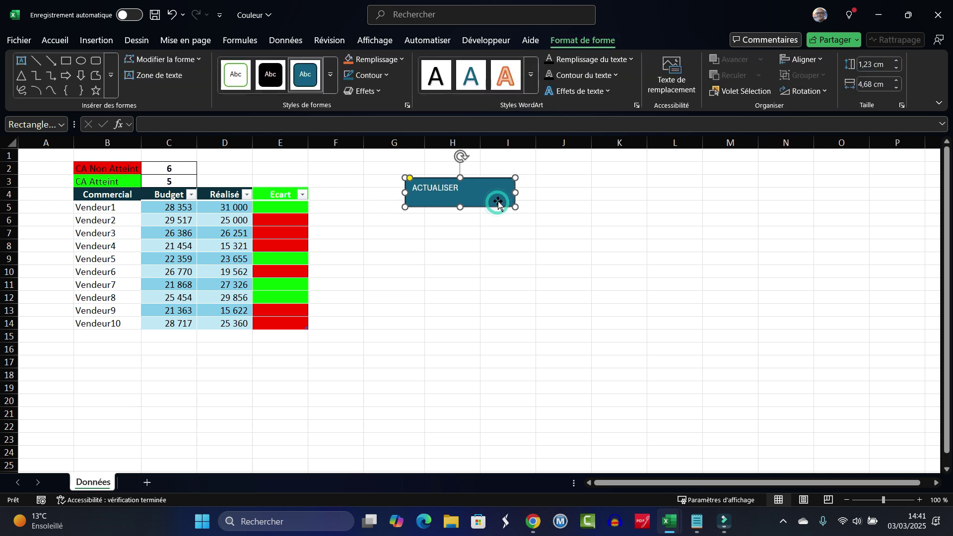
pyautogui.click(63, 40)
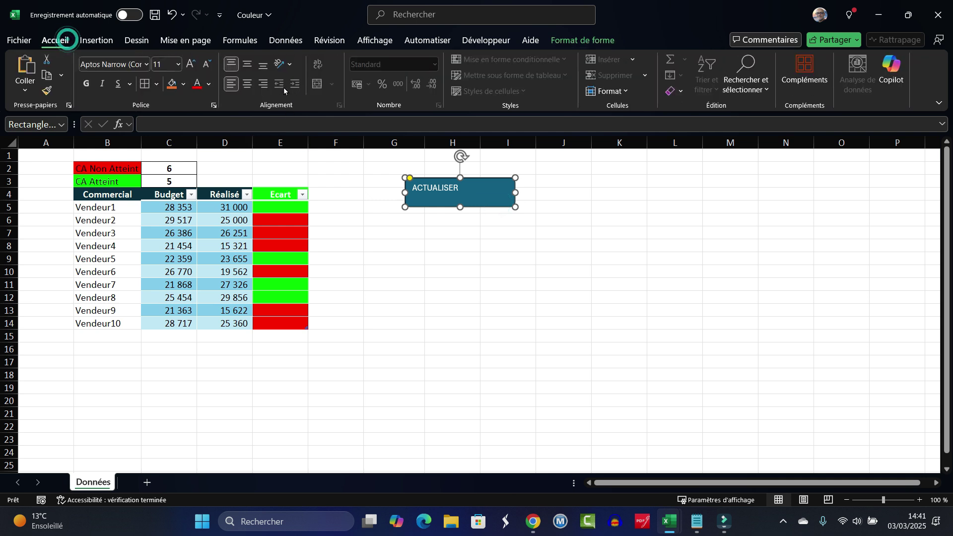
pyautogui.click(245, 84)
pyautogui.click(248, 63)
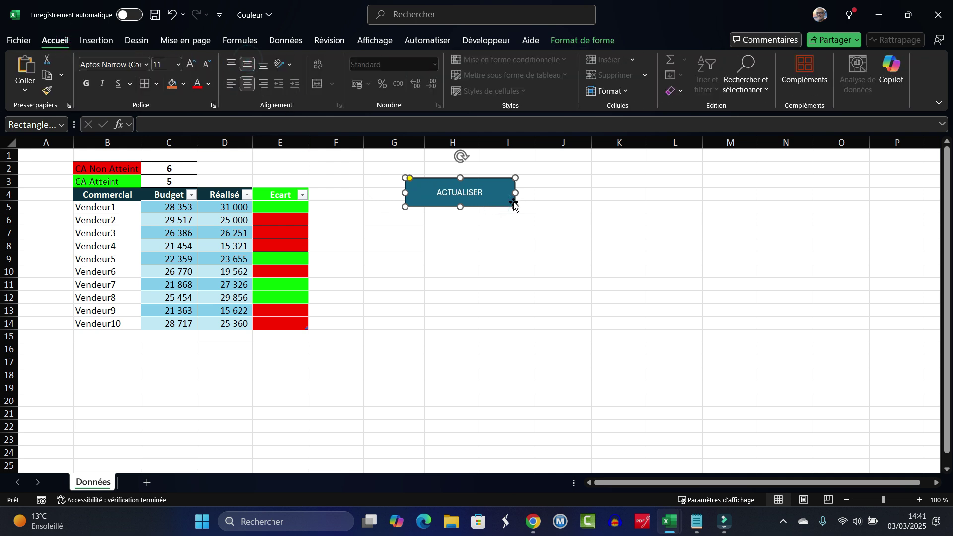
pyautogui.click(524, 264)
# Step: Assign the CompterCouleurs macro to the ACTUALISER button
pyautogui.rightClick(493, 195)
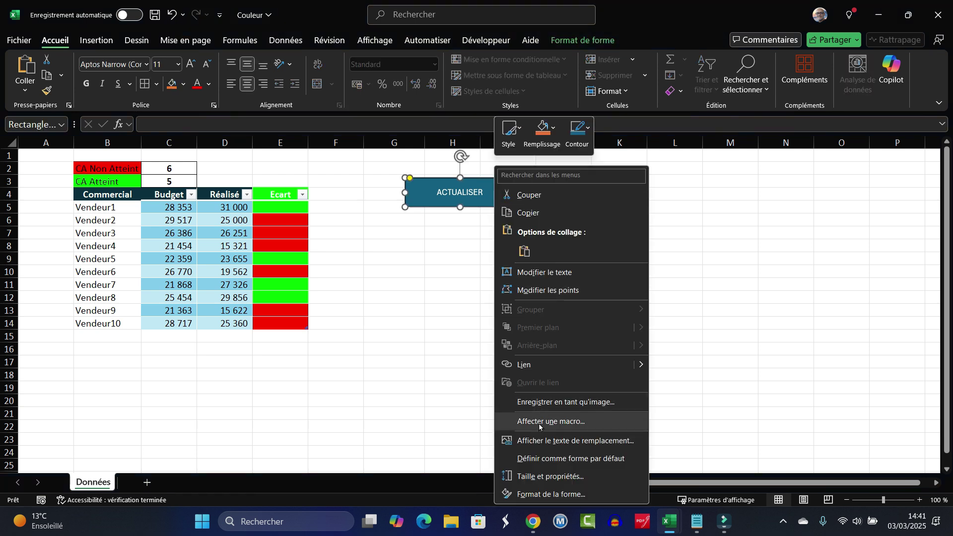
pyautogui.click(538, 423)
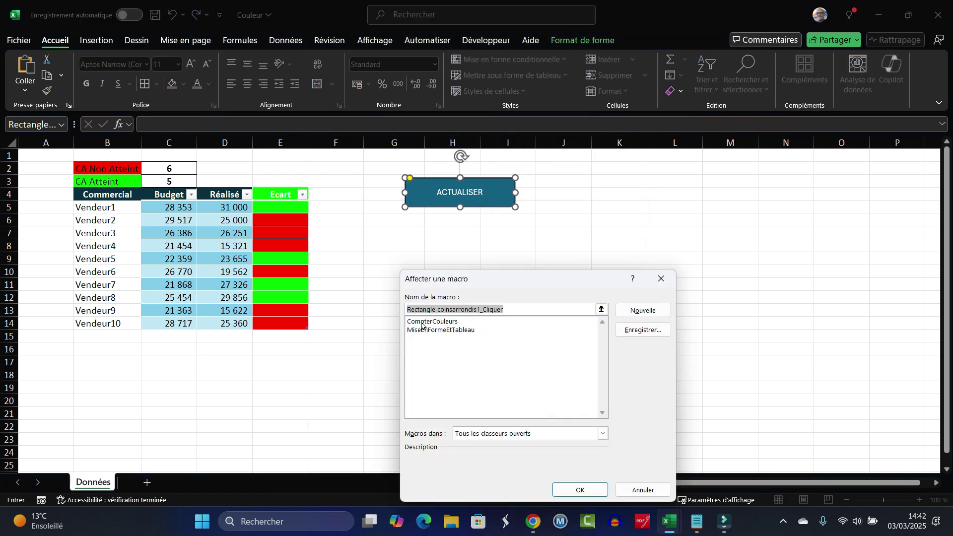
pyautogui.click(421, 322)
pyautogui.click(579, 497)
pyautogui.click(515, 271)
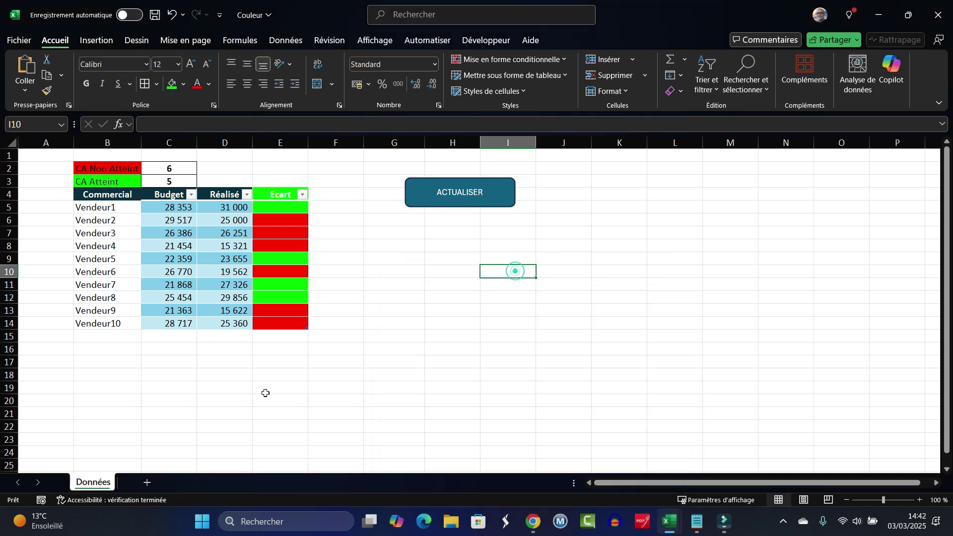
# Step: Add Vendeur11 in row 15 with budget 35 000 and réalisé 25 000
pyautogui.click(123, 336)
pyautogui.write('Ve')
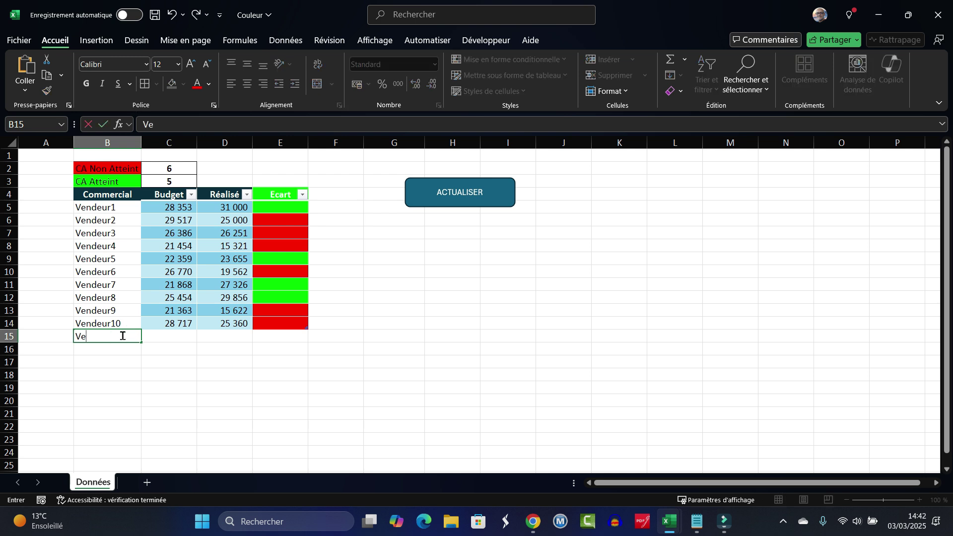
pyautogui.press('BackSpace')
pyautogui.press('BackSpace')
pyautogui.press('BackSpace')
pyautogui.write('eur11')
pyautogui.press('Tab')
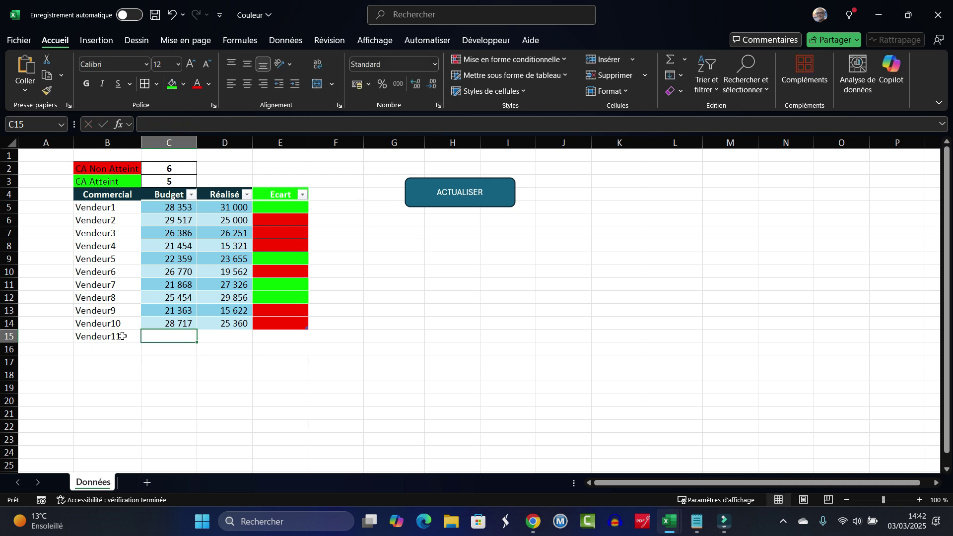
pyautogui.write('35 000')
pyautogui.press('Tab')
pyautogui.write('25 000')
pyautogui.press('Return')
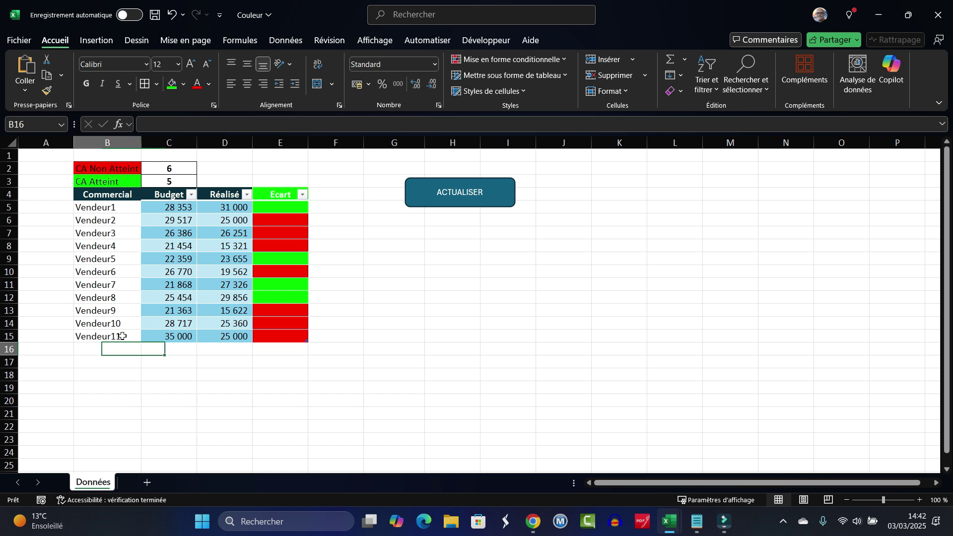
# Step: Add Vendeur12 on the next row with budget 25000 and réalisé 27000
pyautogui.write('vendeur1')
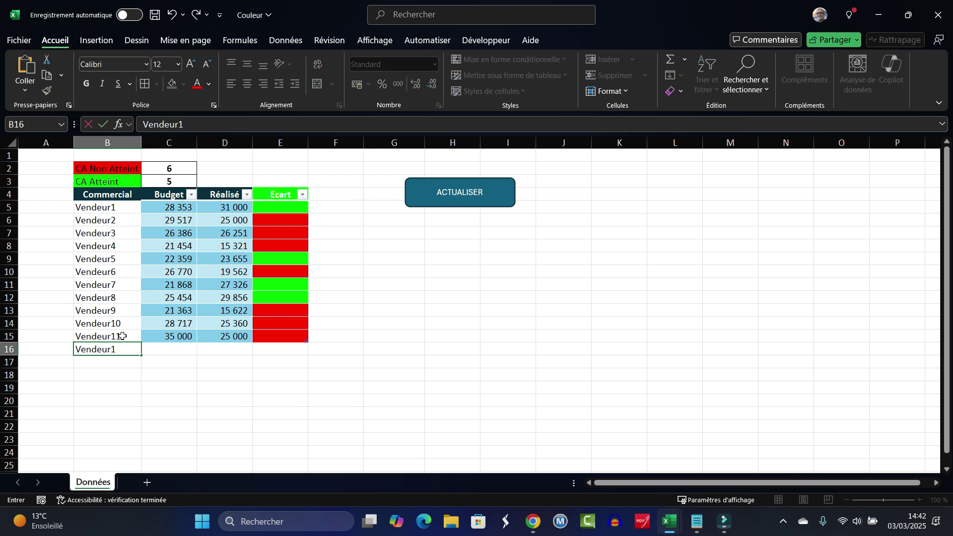
pyautogui.write('2')
pyautogui.press('Tab')
pyautogui.write('25000')
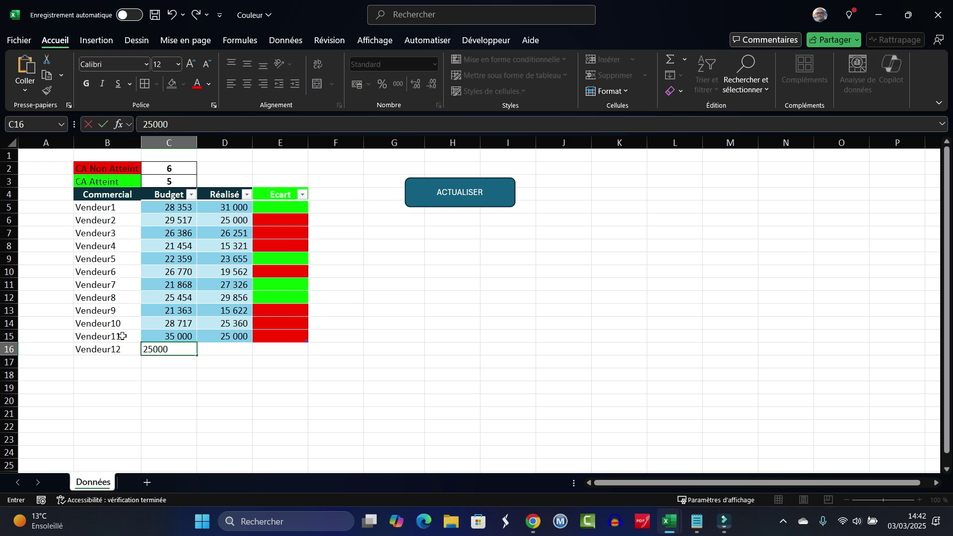
pyautogui.press('Tab')
pyautogui.write('27000')
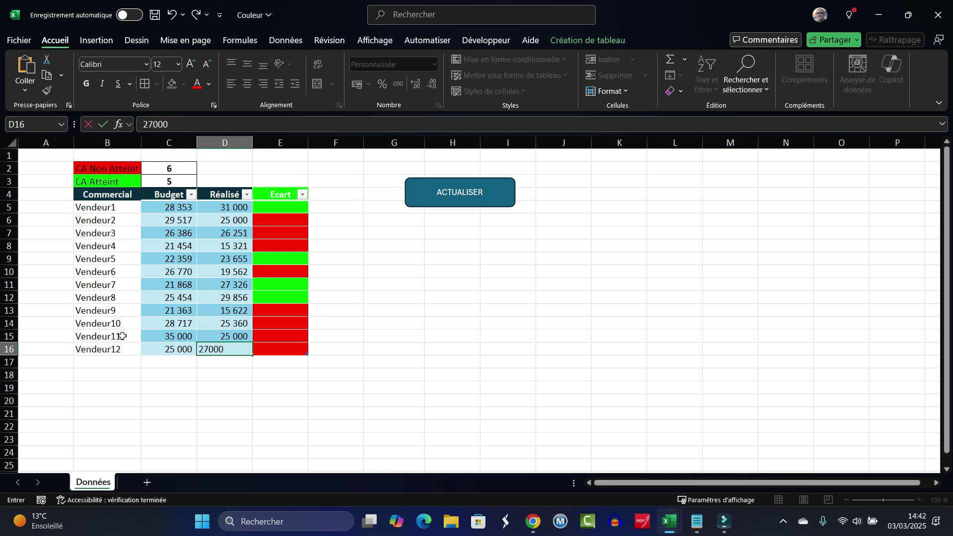
pyautogui.press('Return')
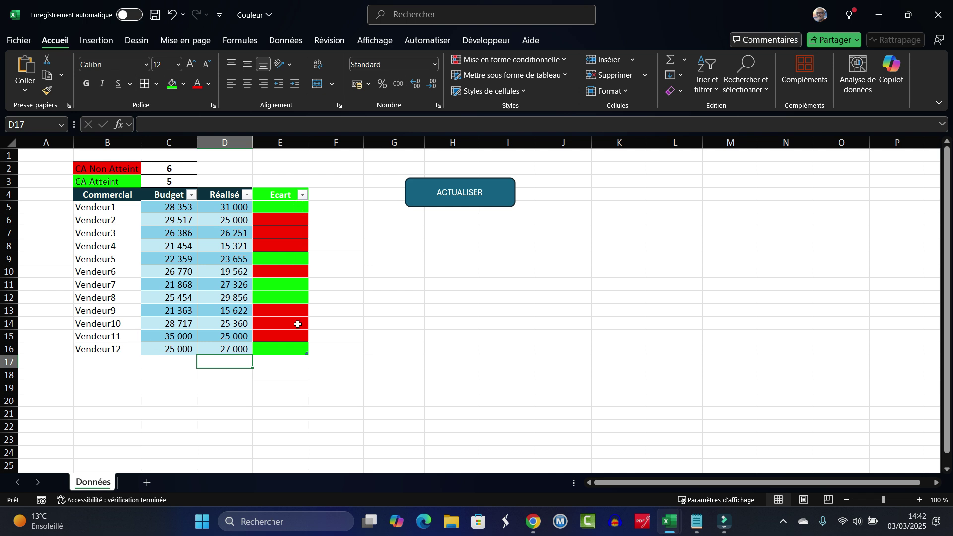
# Step: Run the ACTUALISER button and verify counts of 7 CA Non Atteint and 6 CA Atteint
pyautogui.click(465, 196)
pyautogui.click(159, 169)
pyautogui.moveTo(159, 169); pyautogui.dragTo(168, 165)
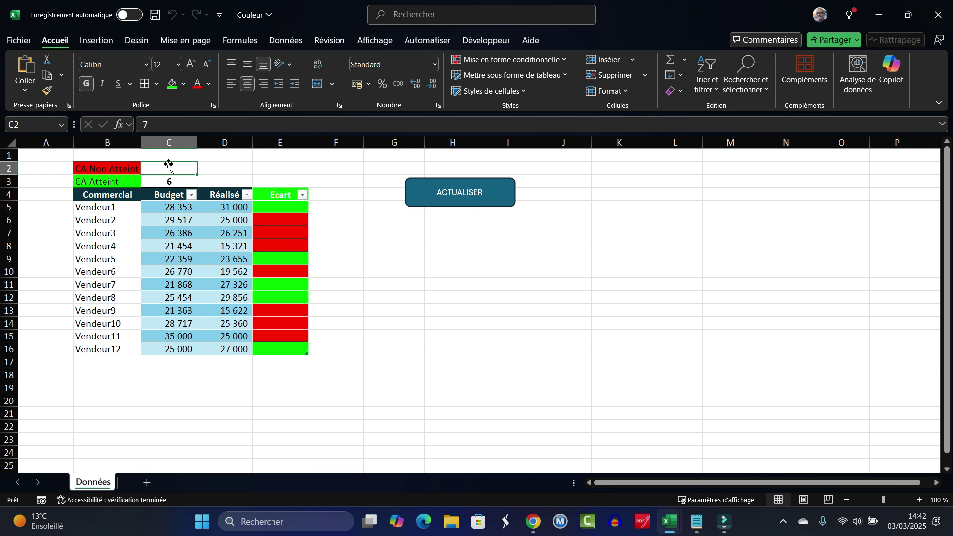
pyautogui.click(170, 181)
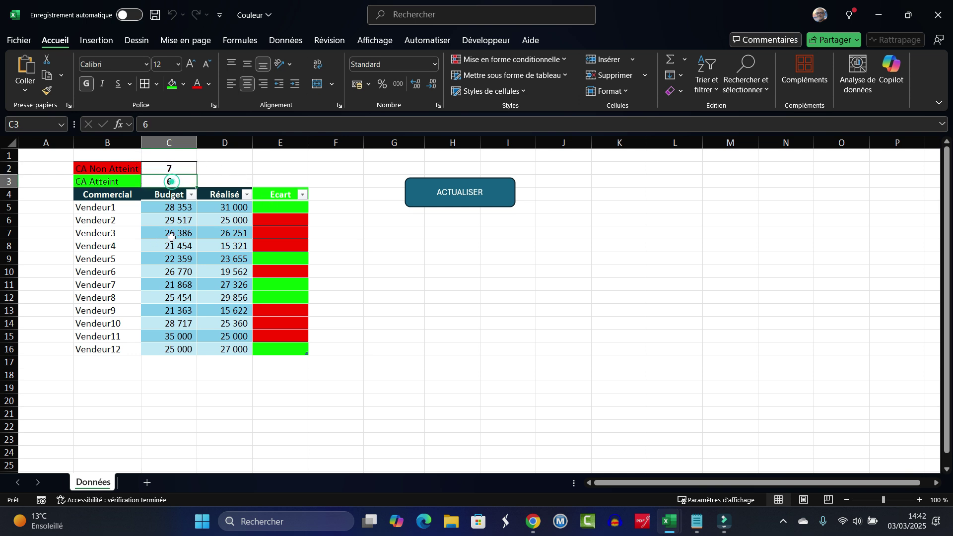